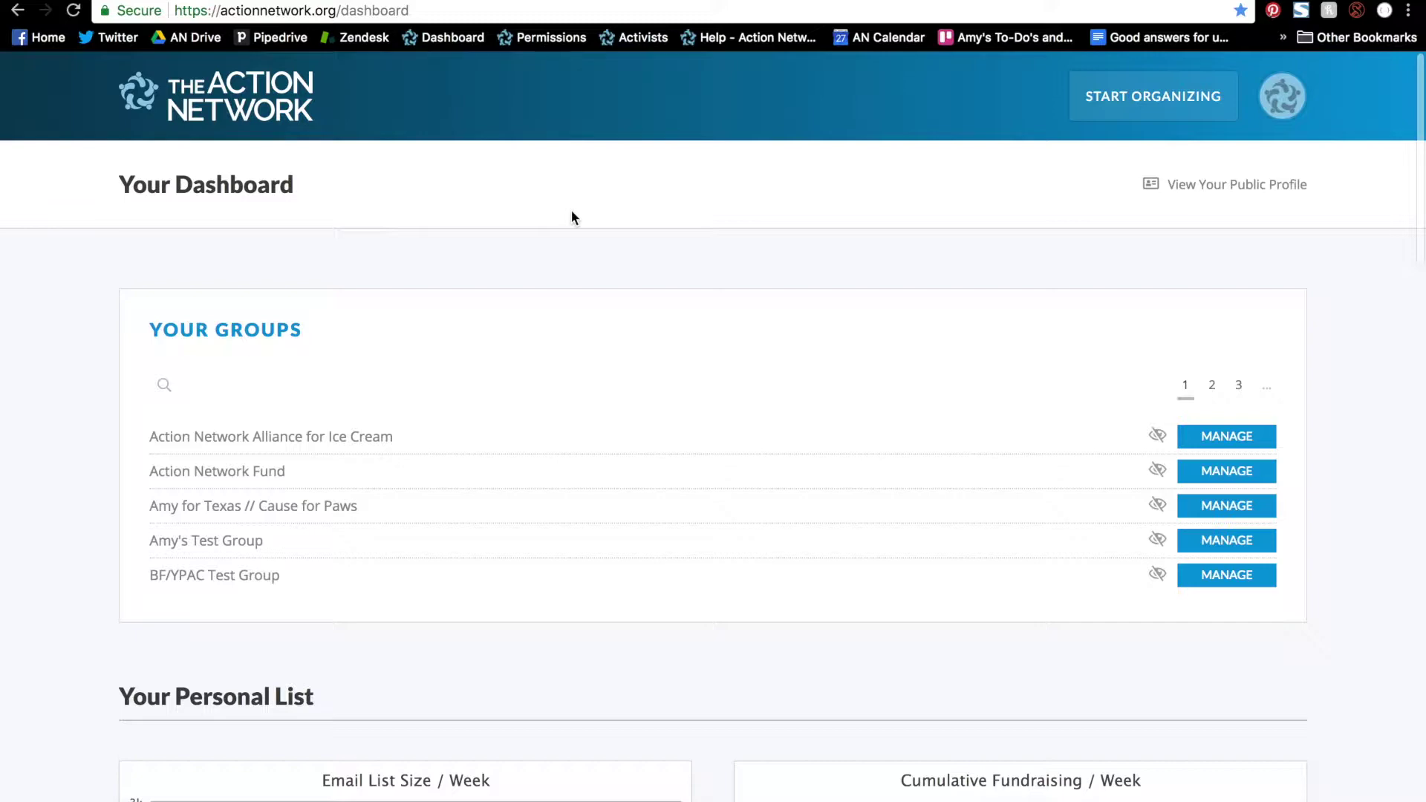
Go to Uploads, choose the test group as the destination list, and begin a new upload.
left_click(1119, 102)
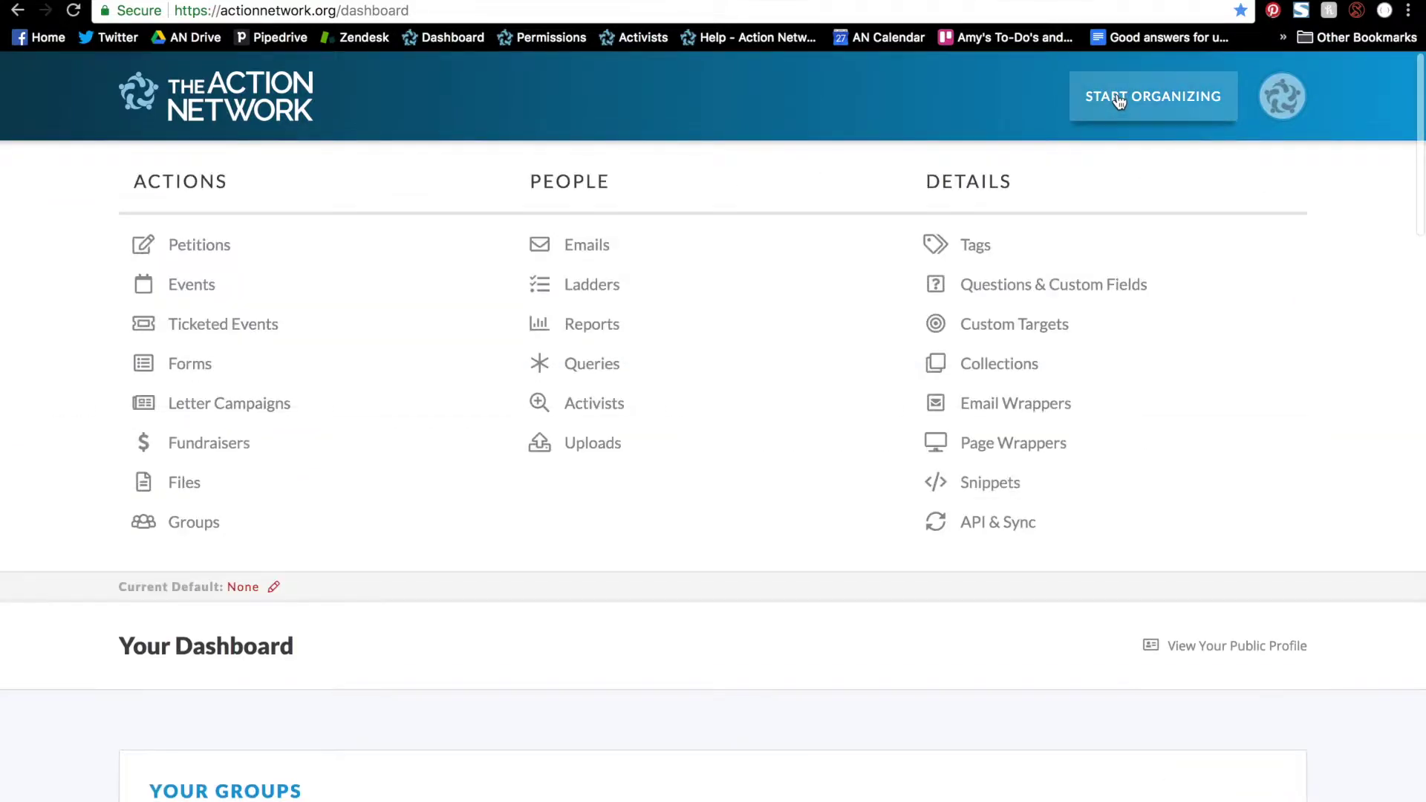
left_click(591, 444)
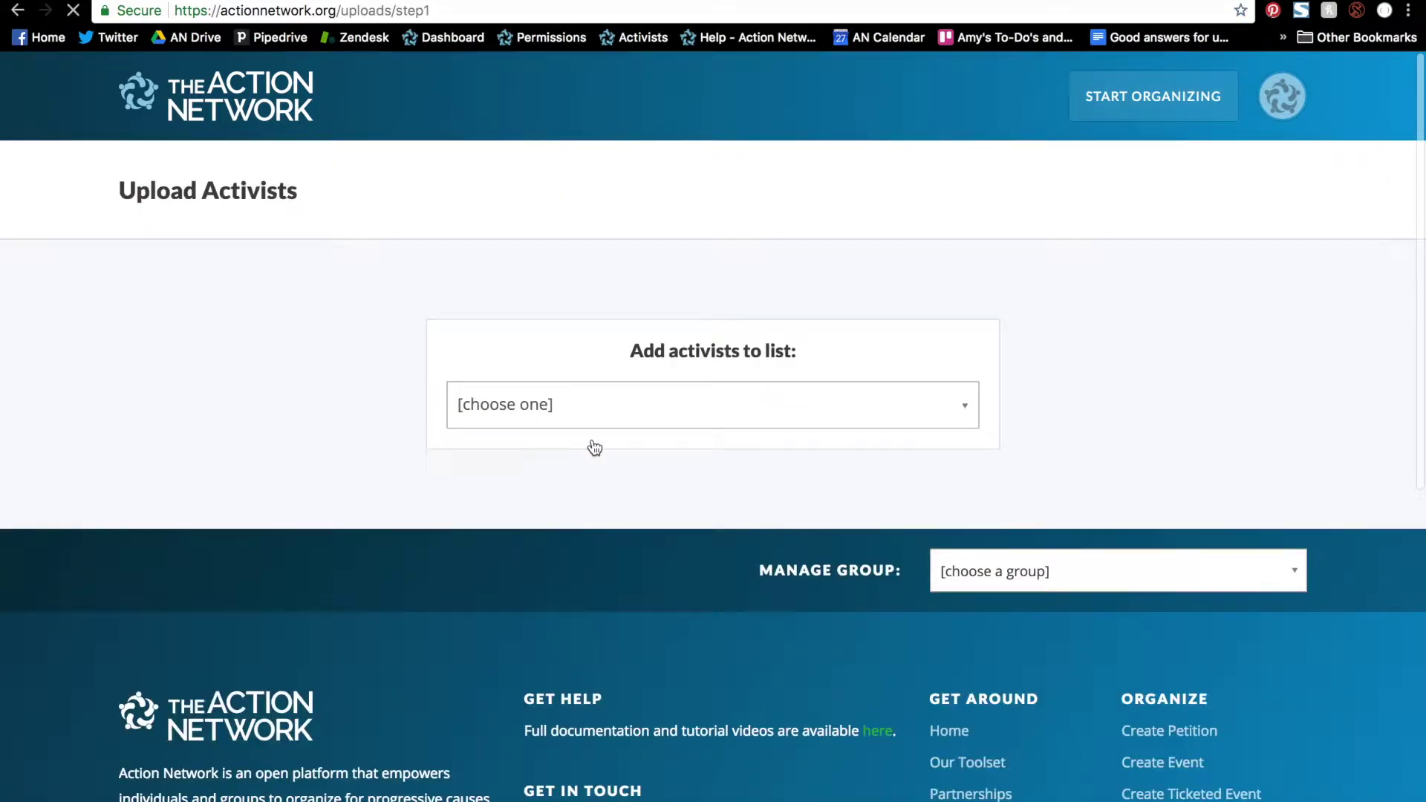
left_click(748, 401)
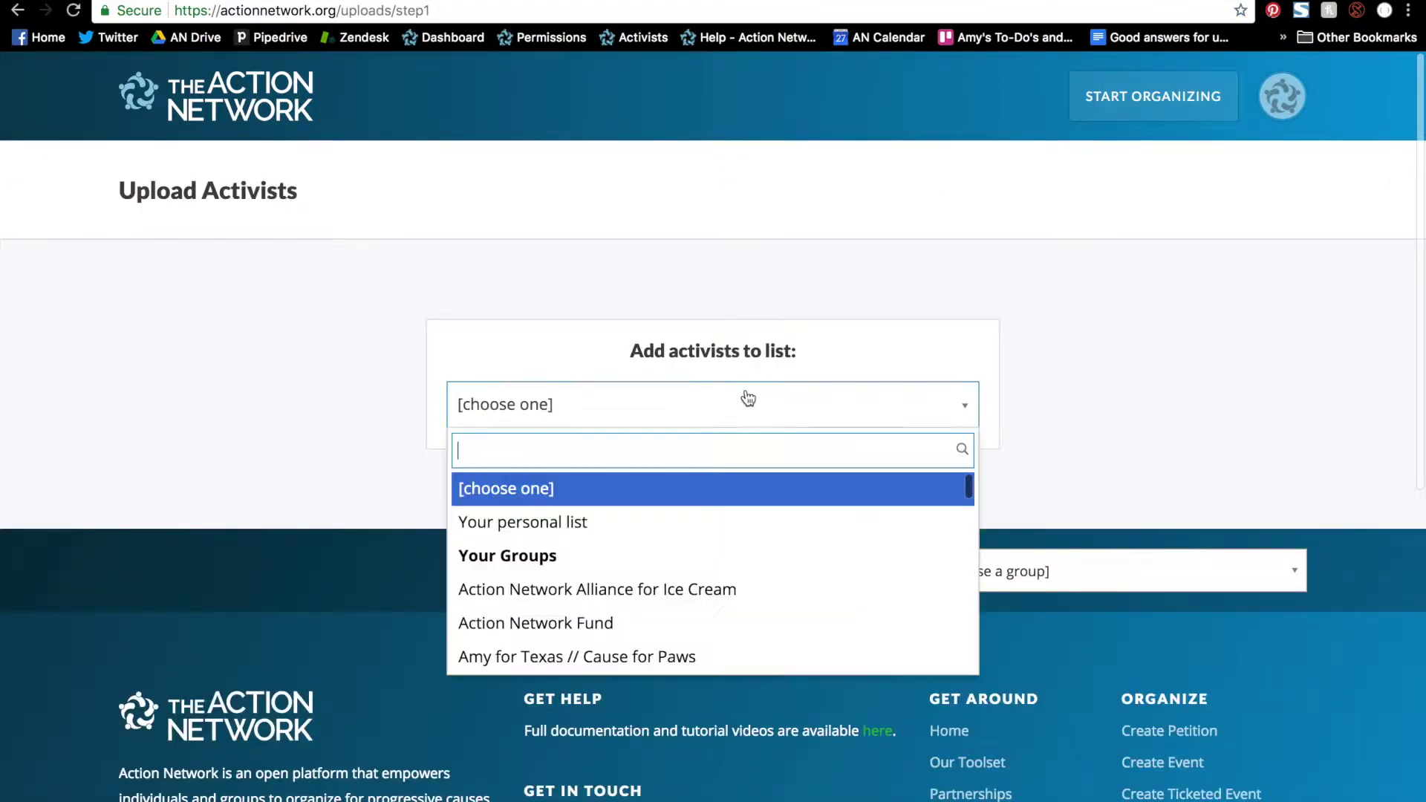
scroll(653, 587, "down", 2)
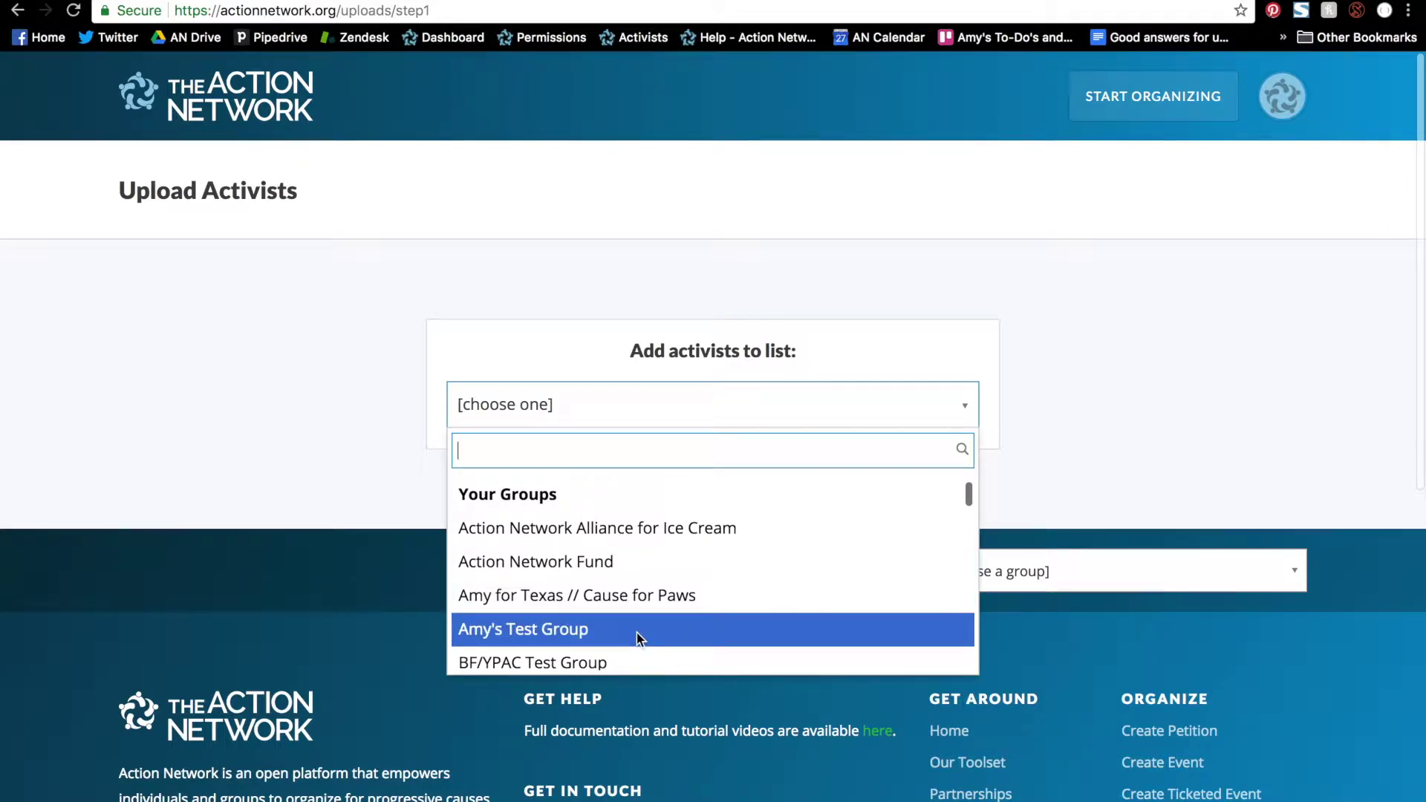
left_click(635, 631)
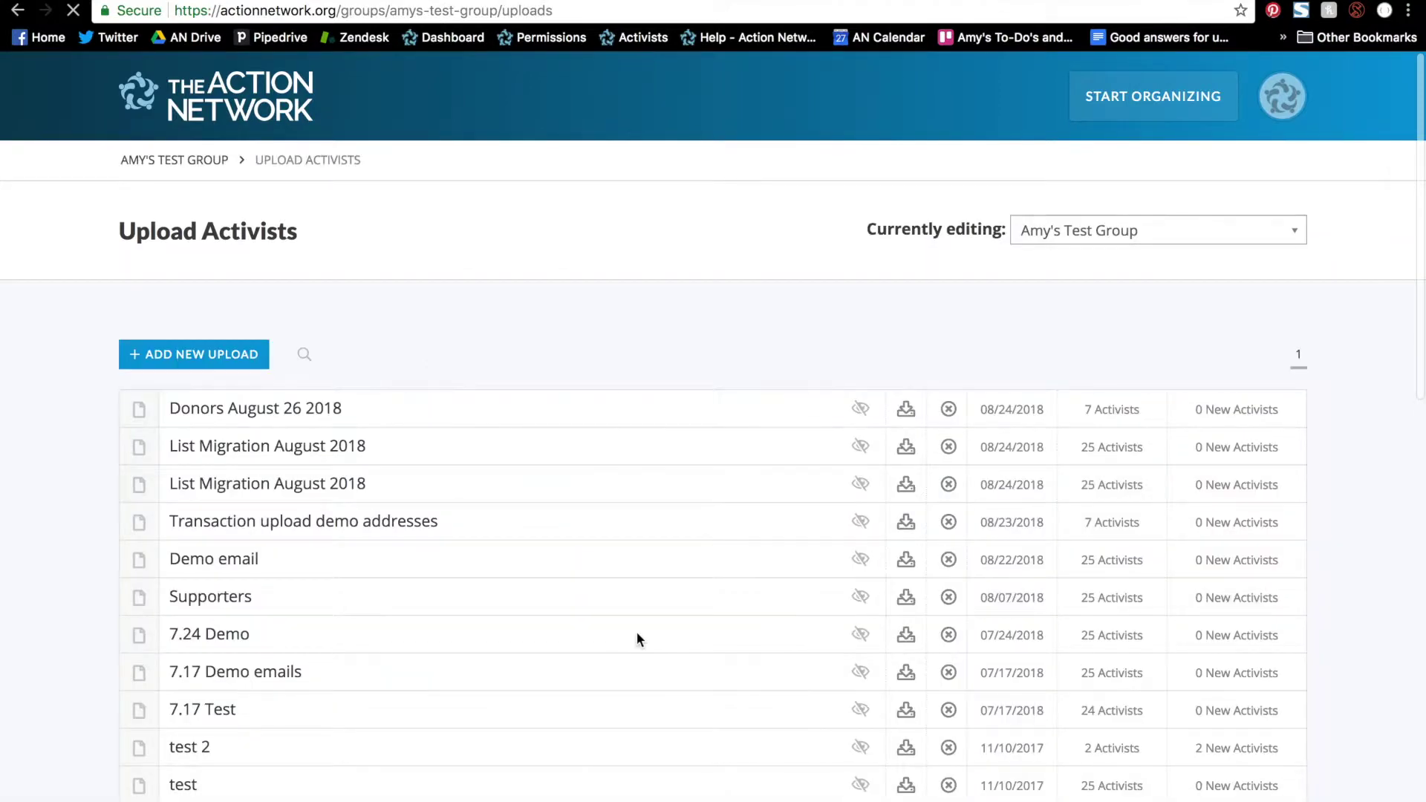
left_click(217, 354)
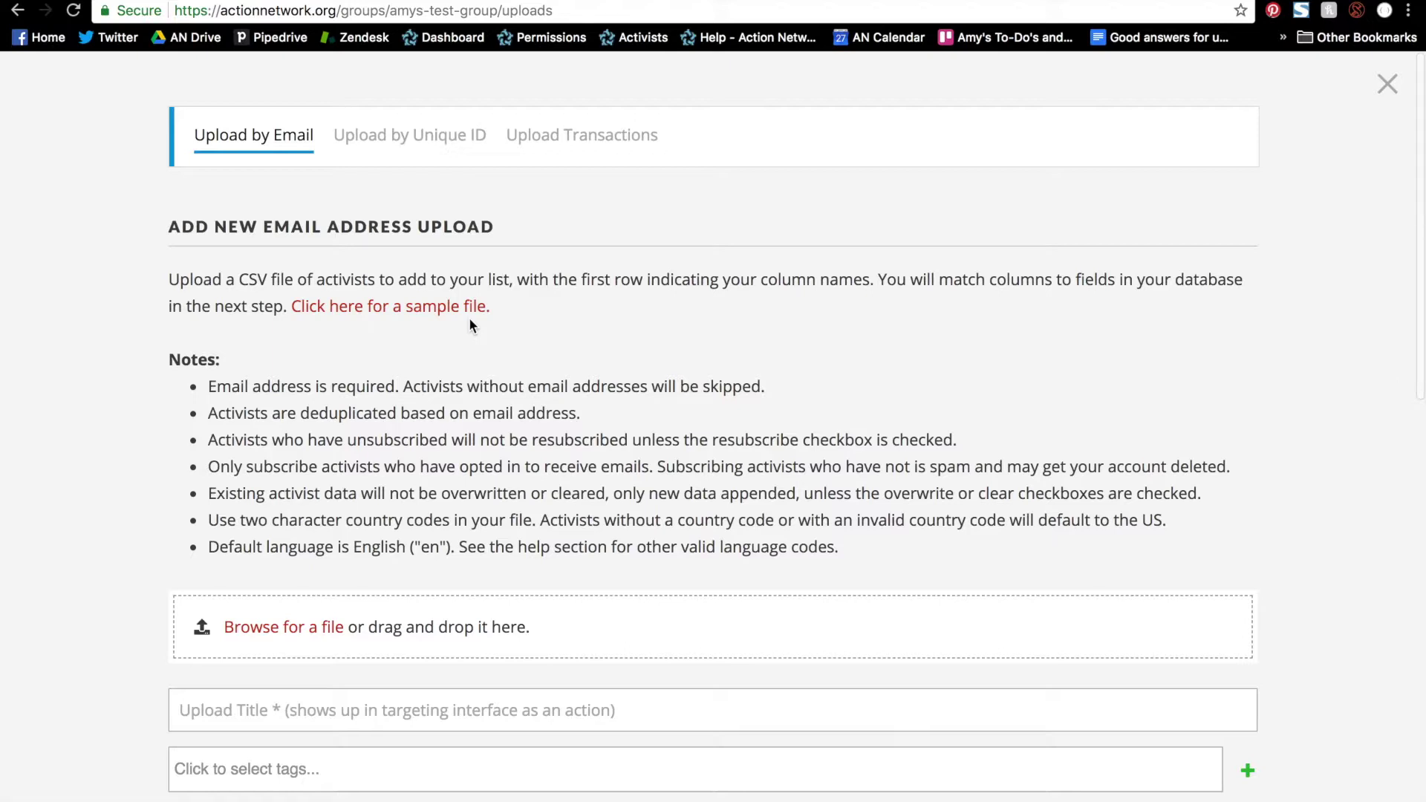
Scroll to the file area of the email upload form and open the file picker.
scroll(469, 320, "down", 5)
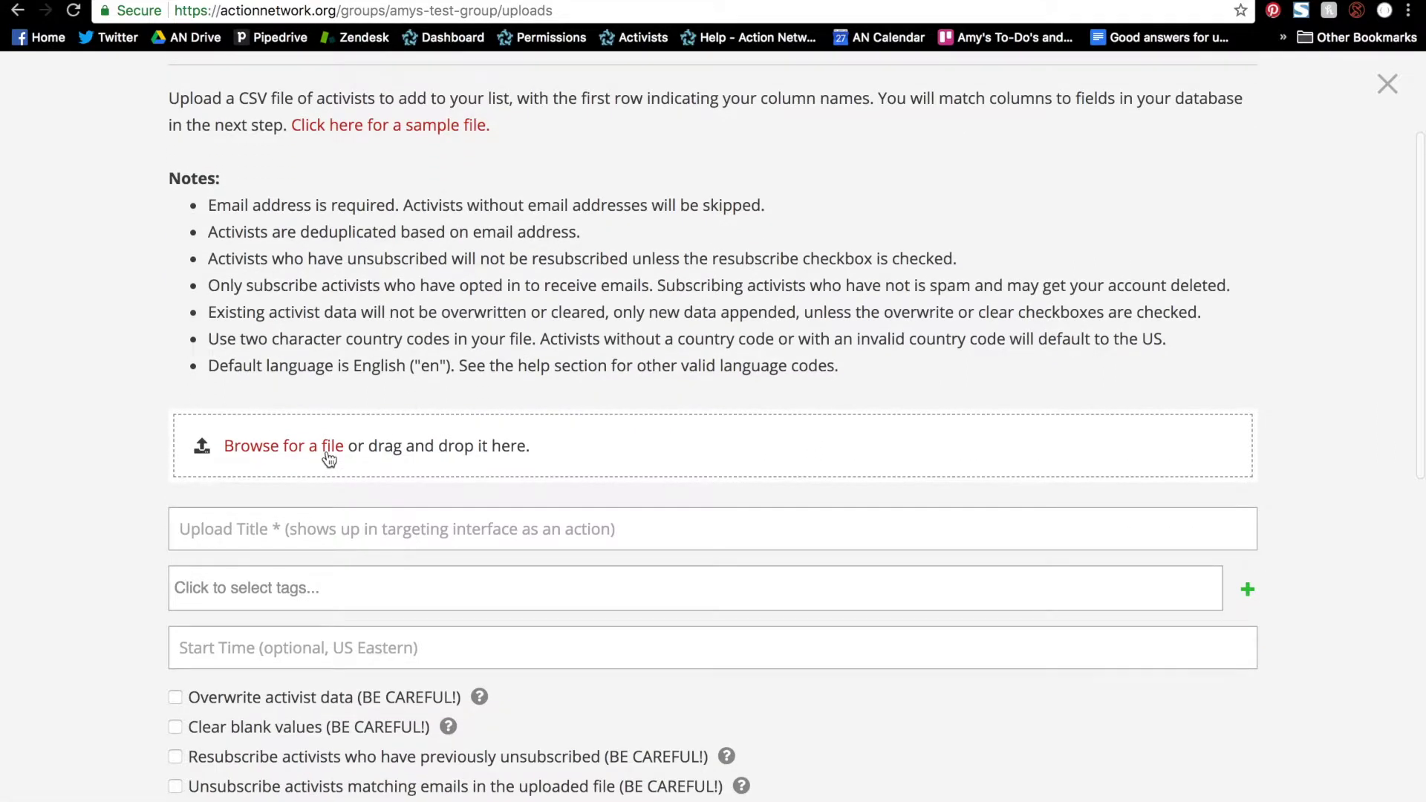
left_click(329, 454)
Attach Demo email addresses.csv to the new upload.
scroll(559, 241, "down", 3)
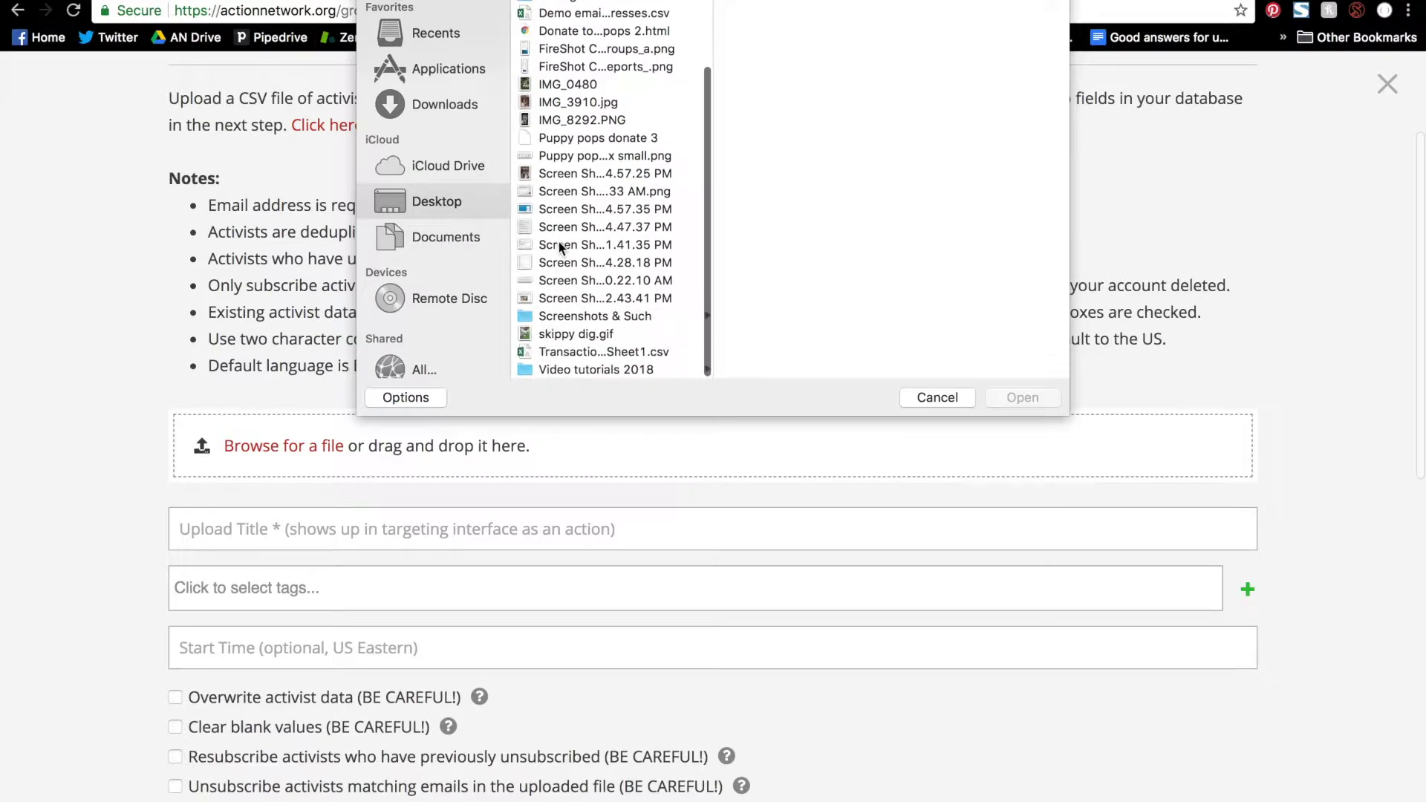
left_click(593, 13)
left_click(1013, 399)
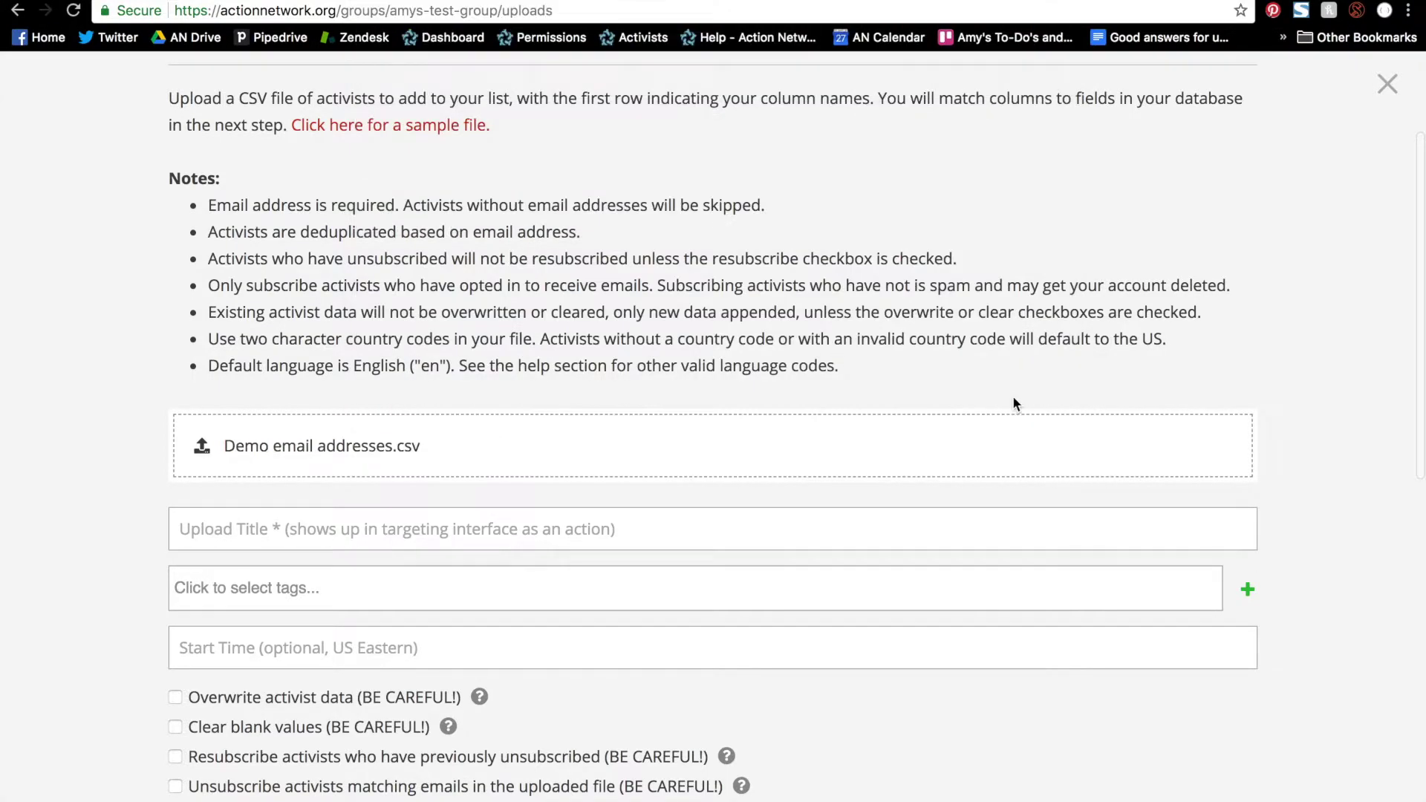
Enter 'Uploads 8.28.18' as the upload title.
scroll(1013, 415, "down", 2)
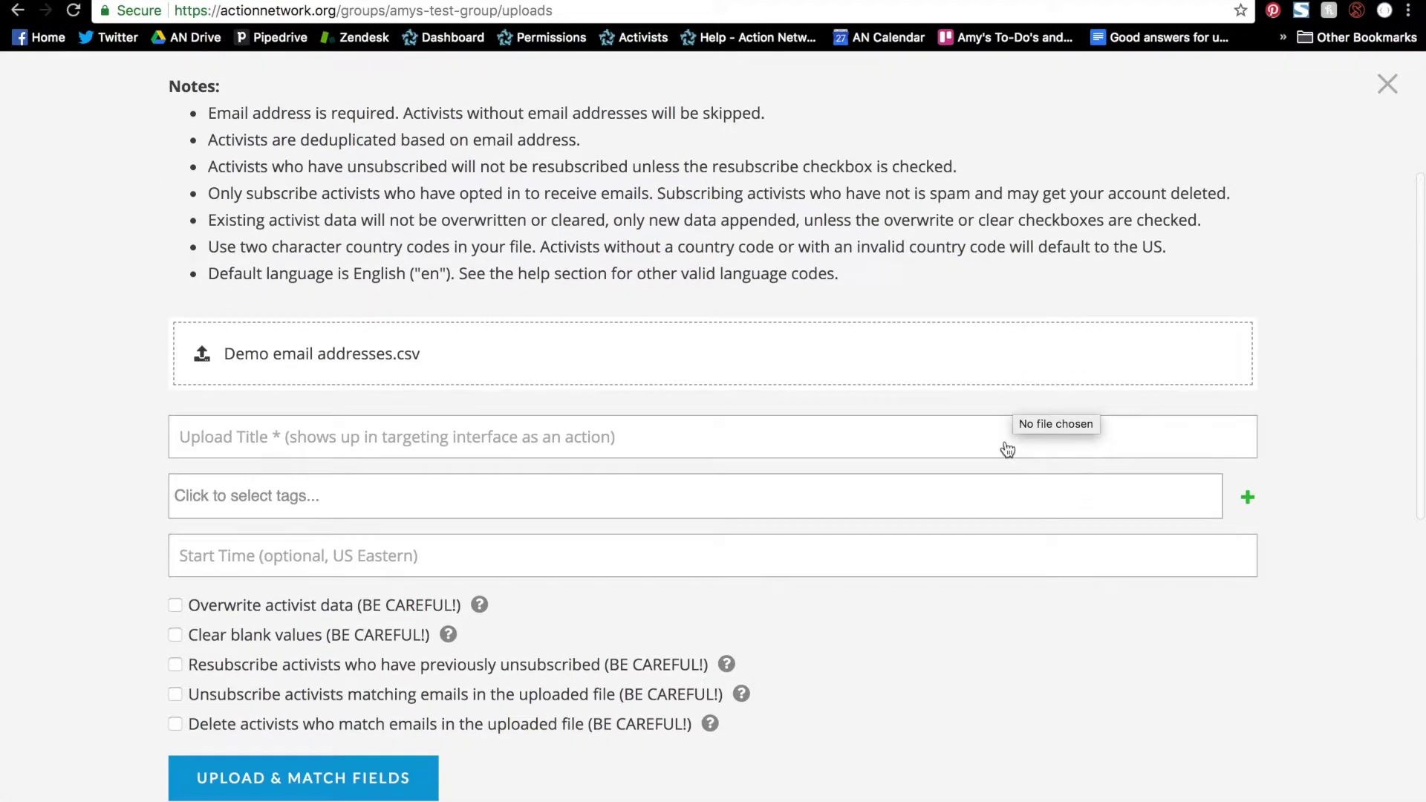
left_click(1006, 449)
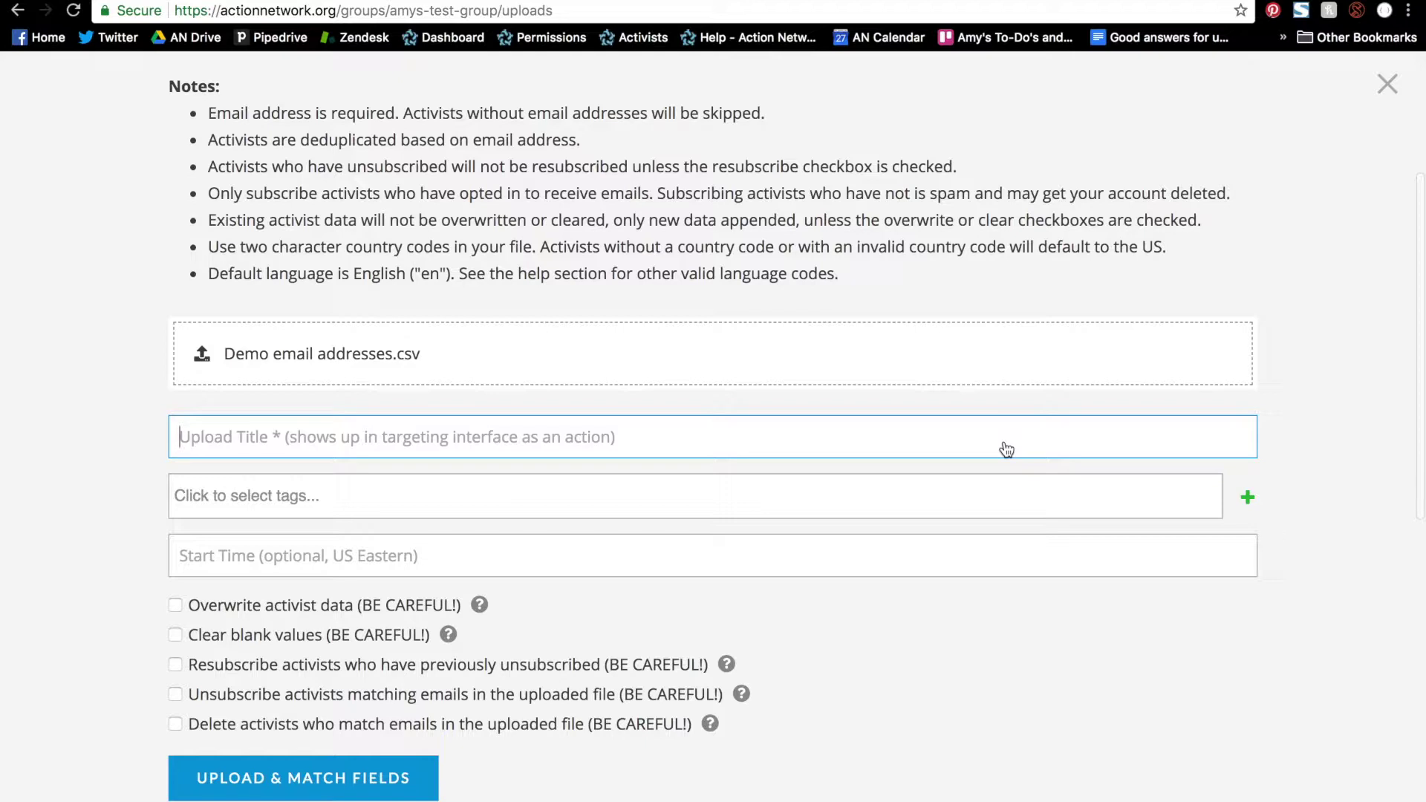
type("Uploads")
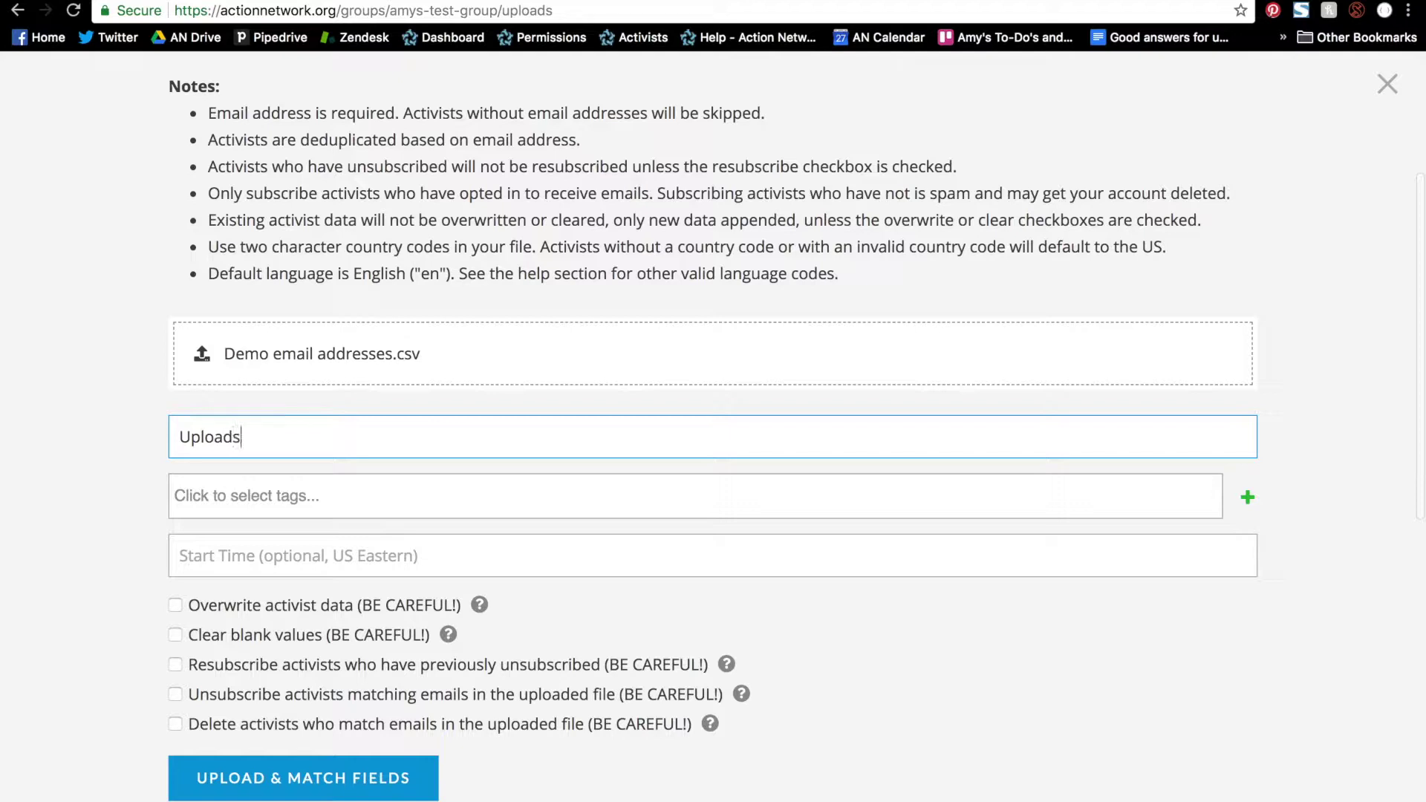
type(" 8.28.18")
left_click(861, 504)
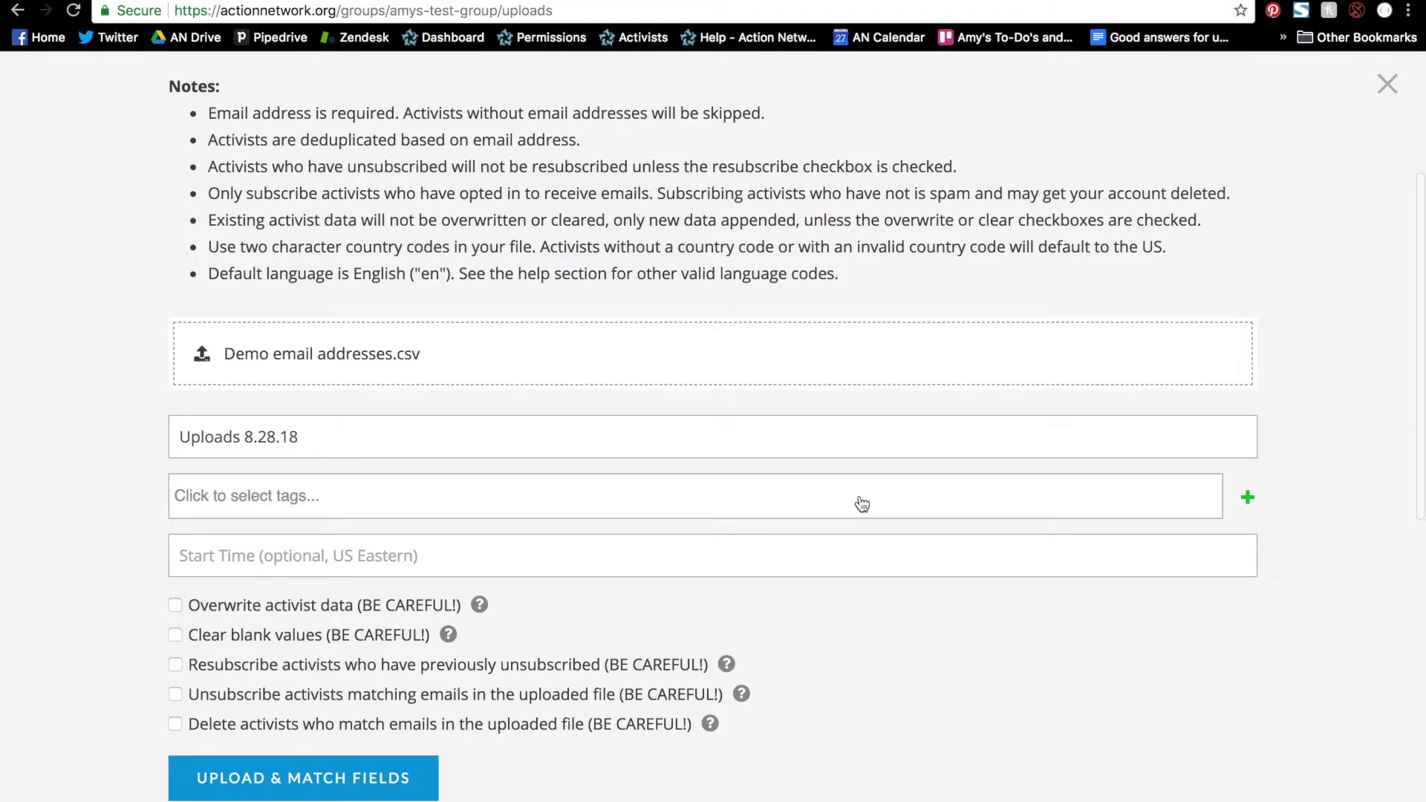
Tag the upload with 'new subscribers', cancelling the Create New Tag dialog.
left_click(862, 504)
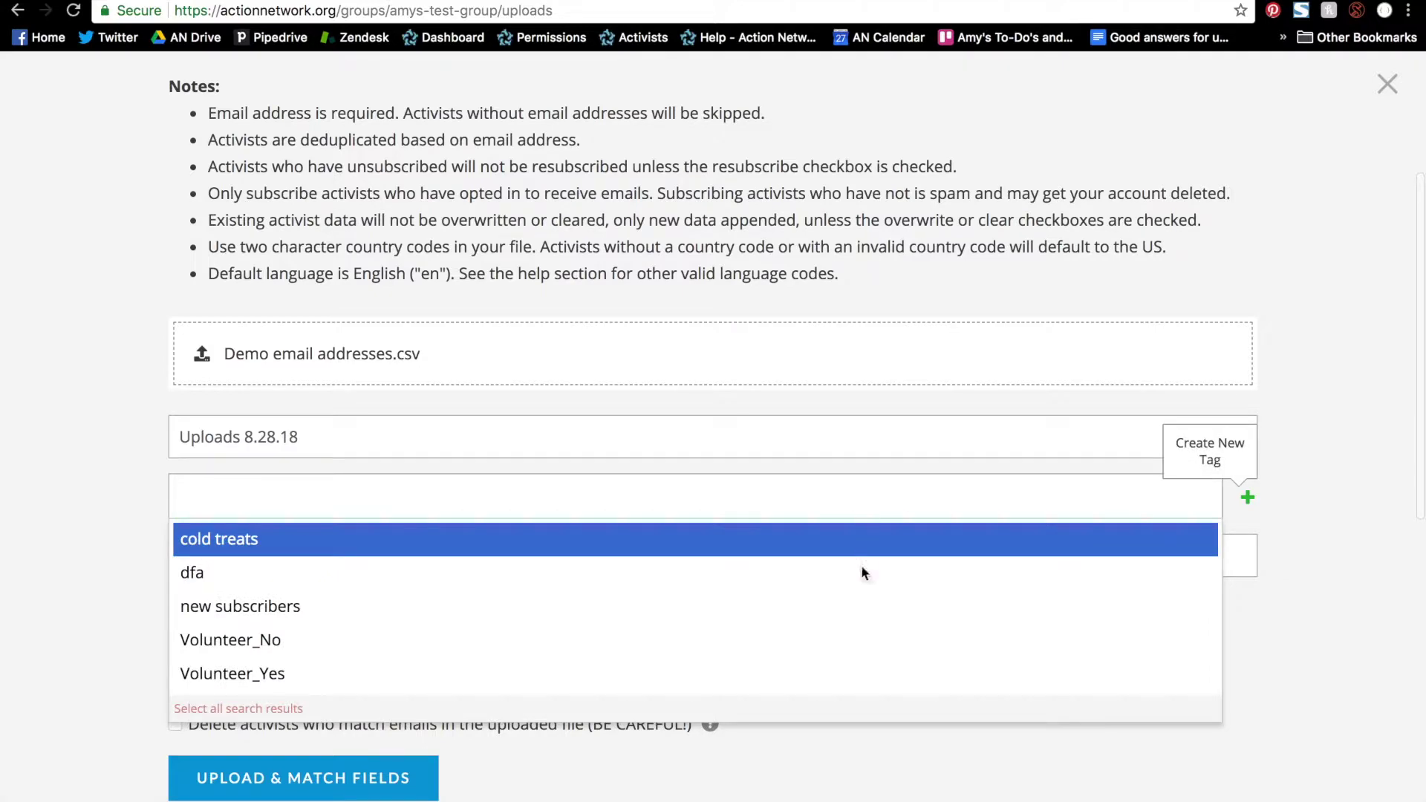
left_click(867, 604)
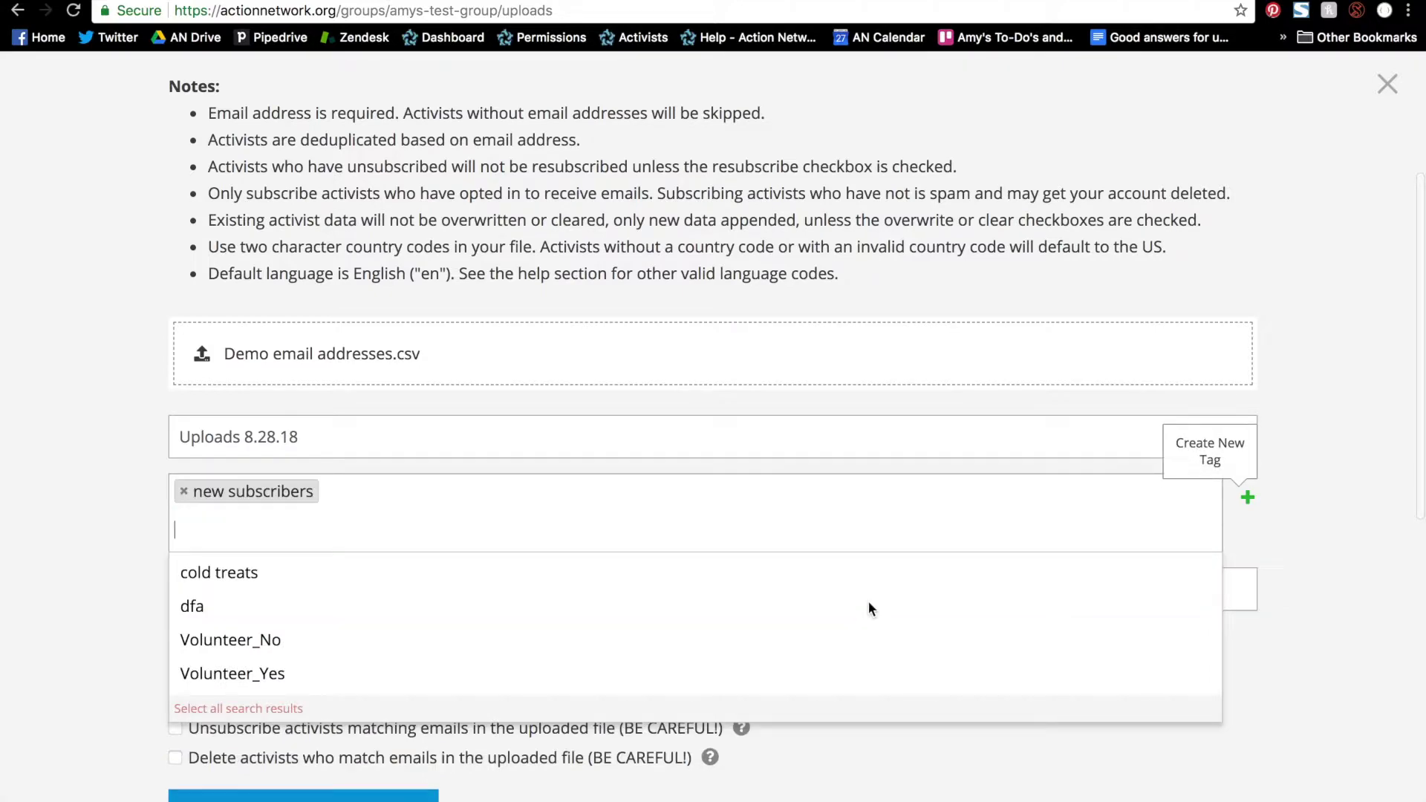
left_click(1249, 497)
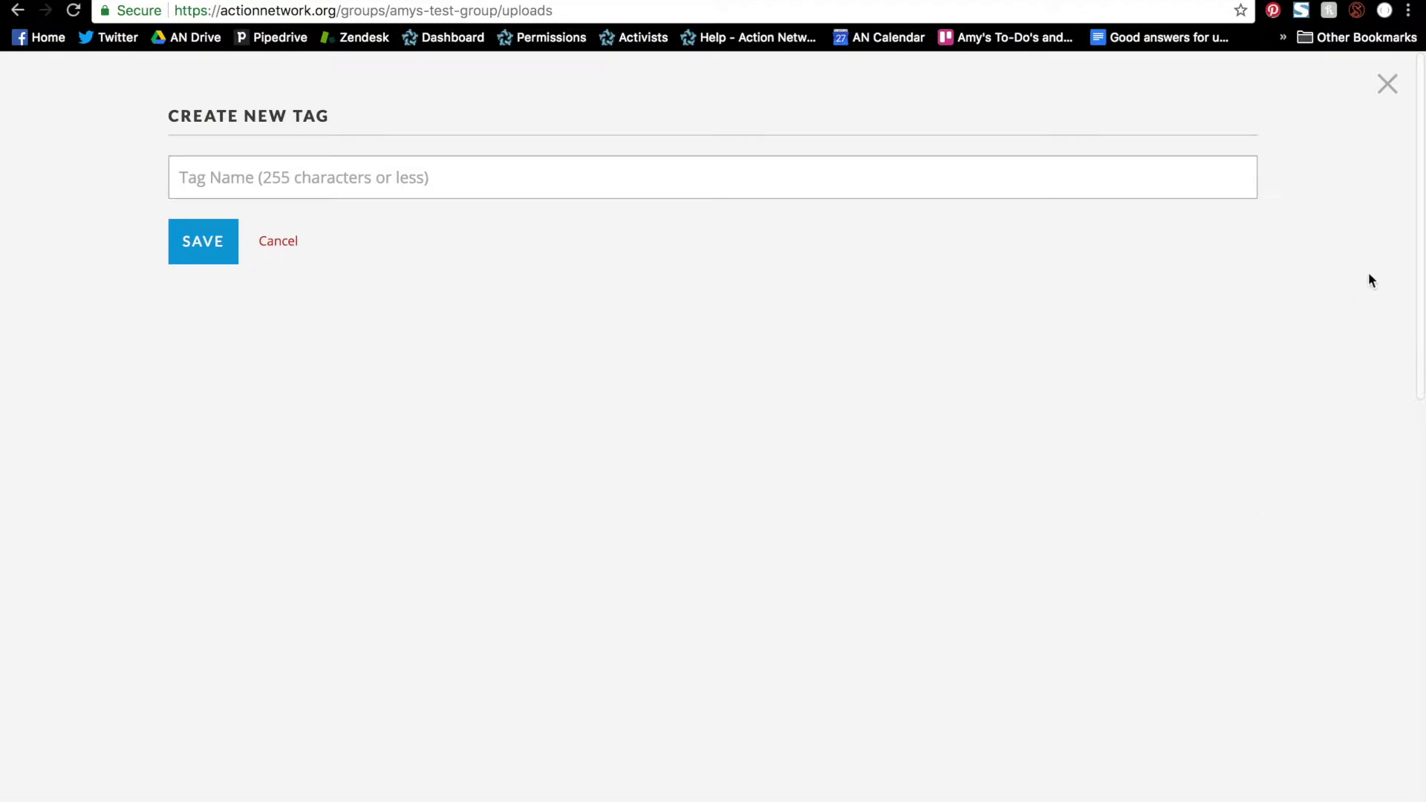
left_click(279, 242)
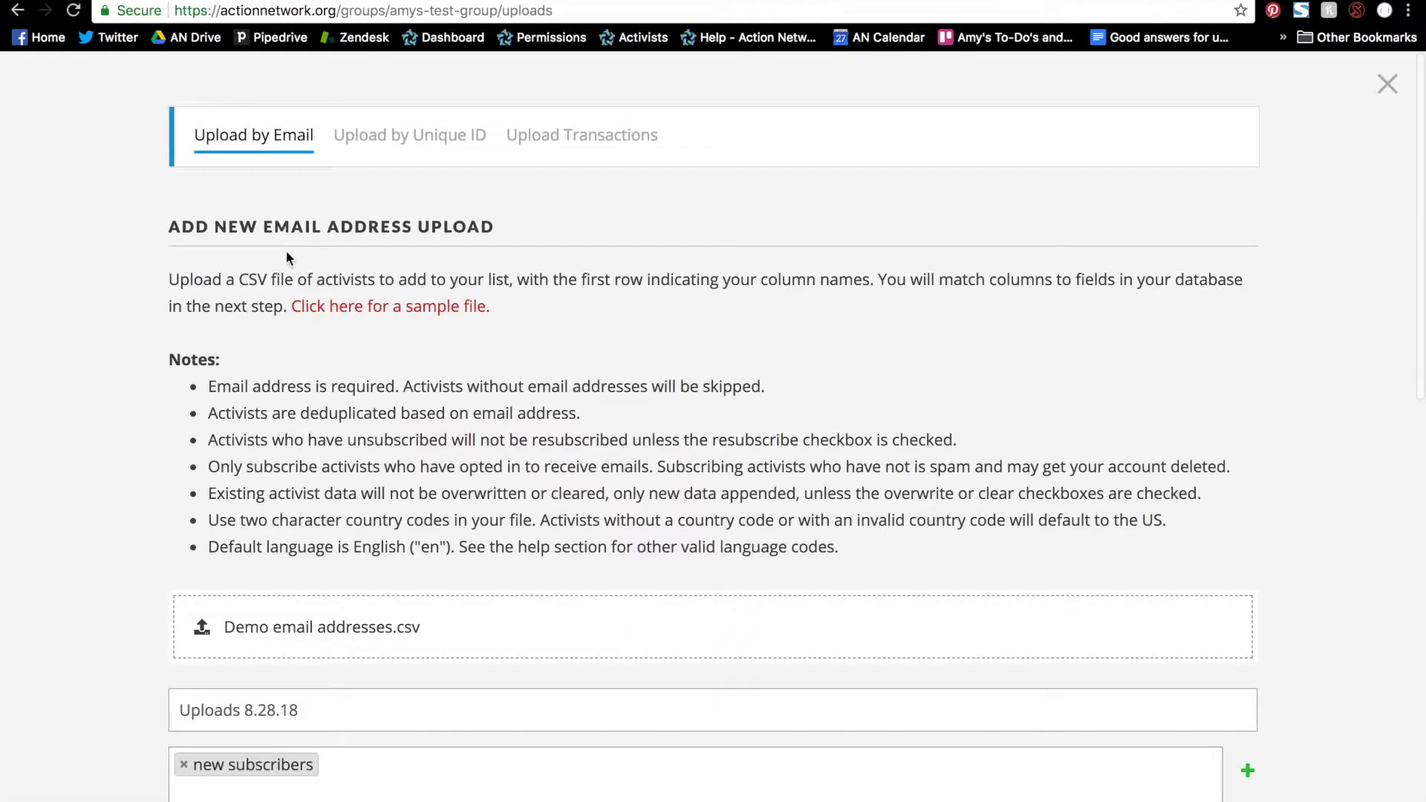
scroll(315, 595, "down", 3)
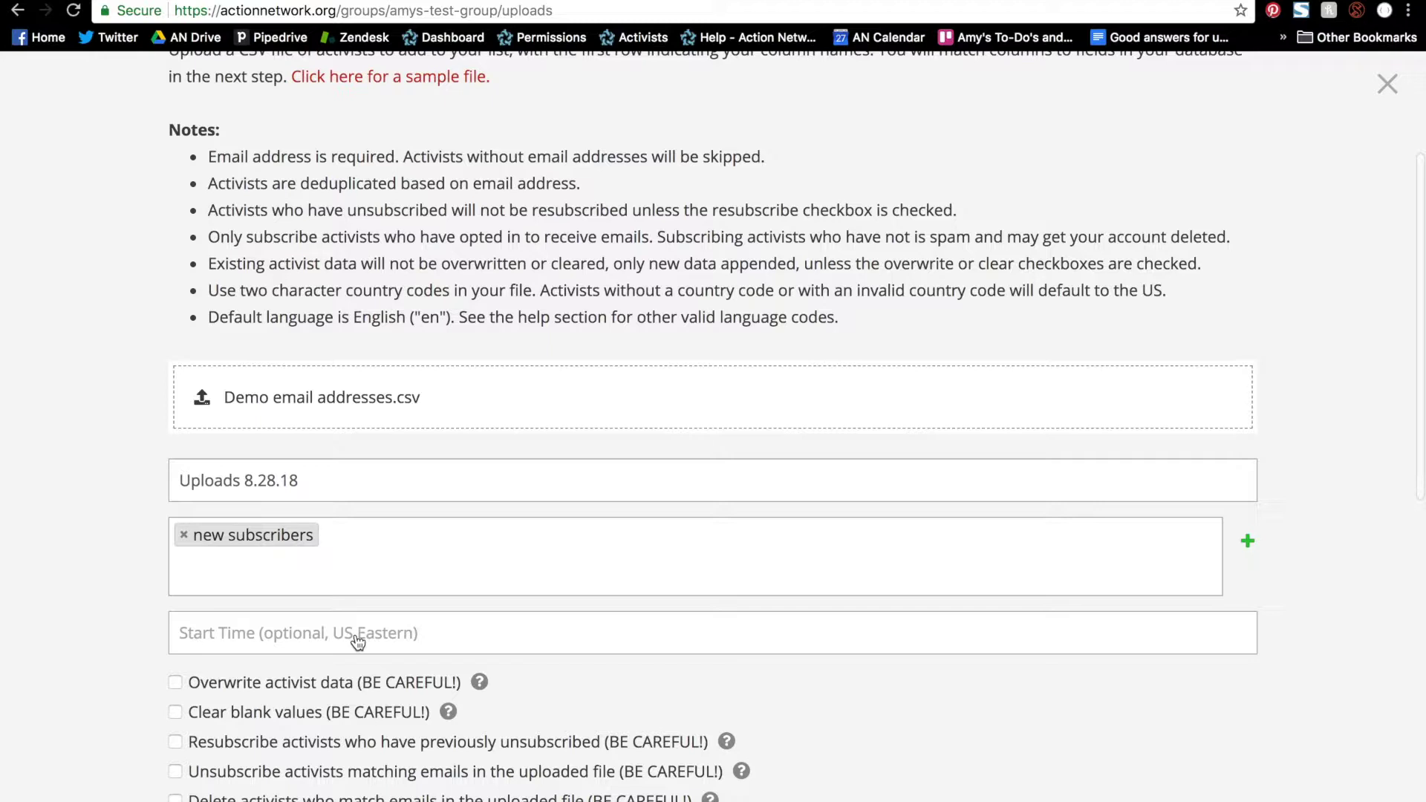
scroll(357, 640, "down", 3)
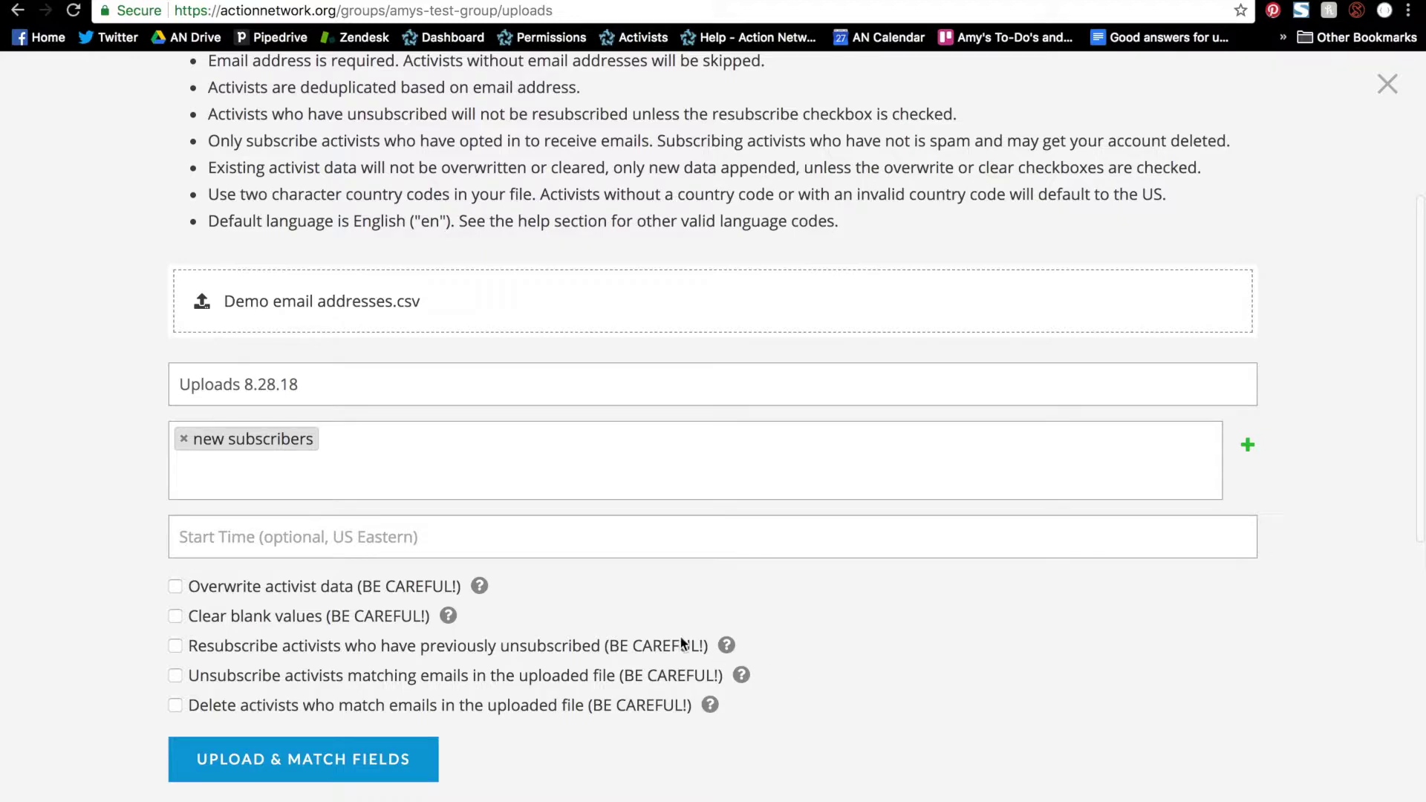
mouse_move(490, 587)
mouse_move(450, 617)
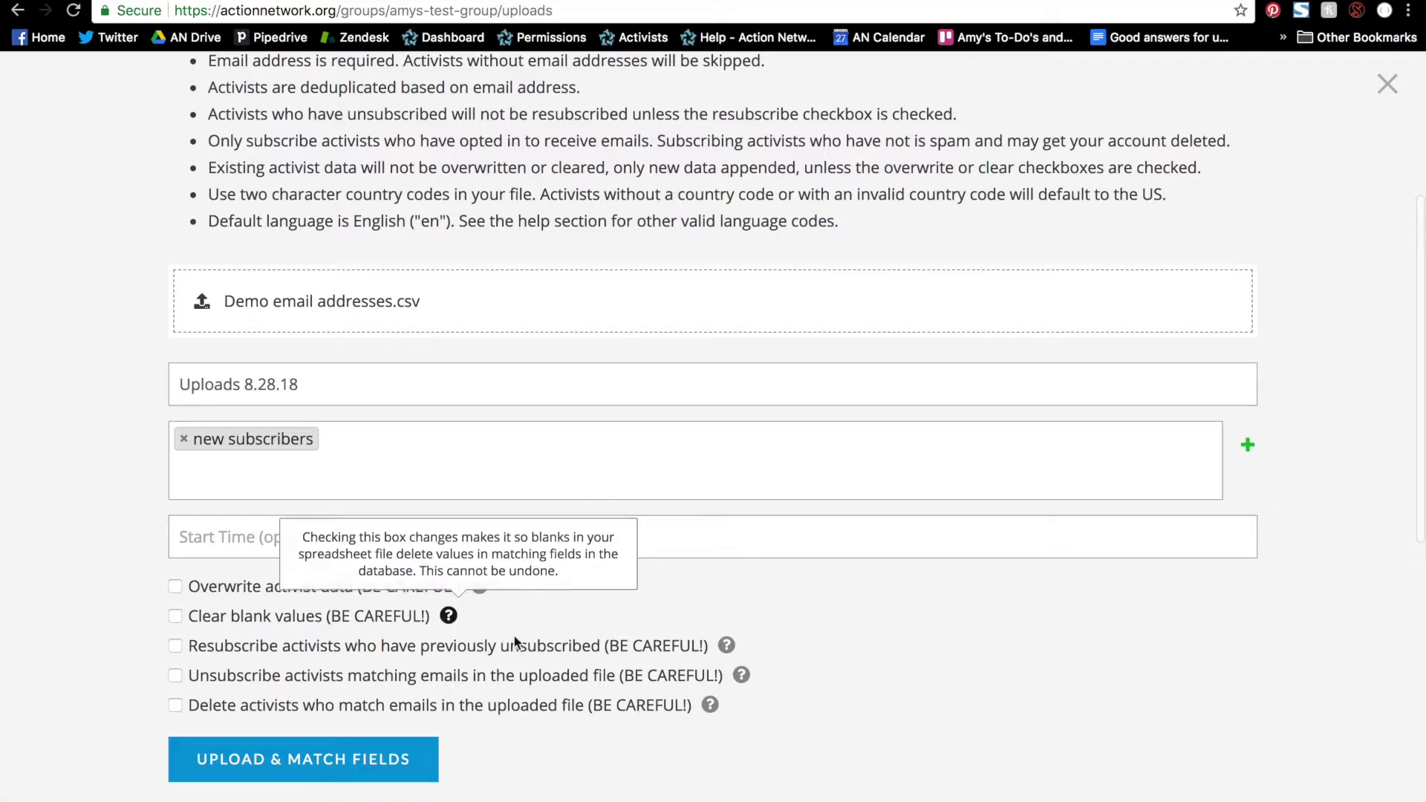
Show the help tooltip for the Clear blank values option.
mouse_move(728, 648)
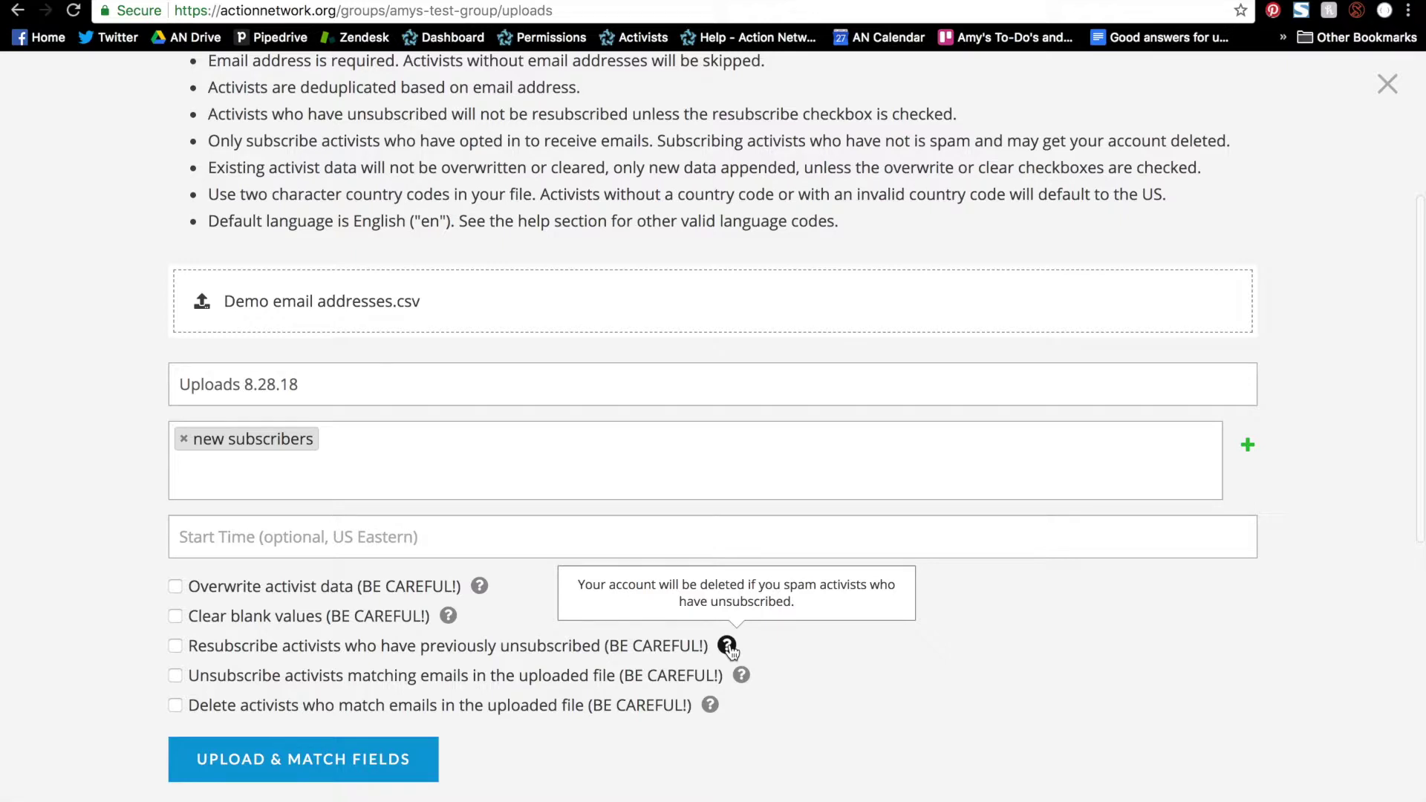
mouse_move(745, 678)
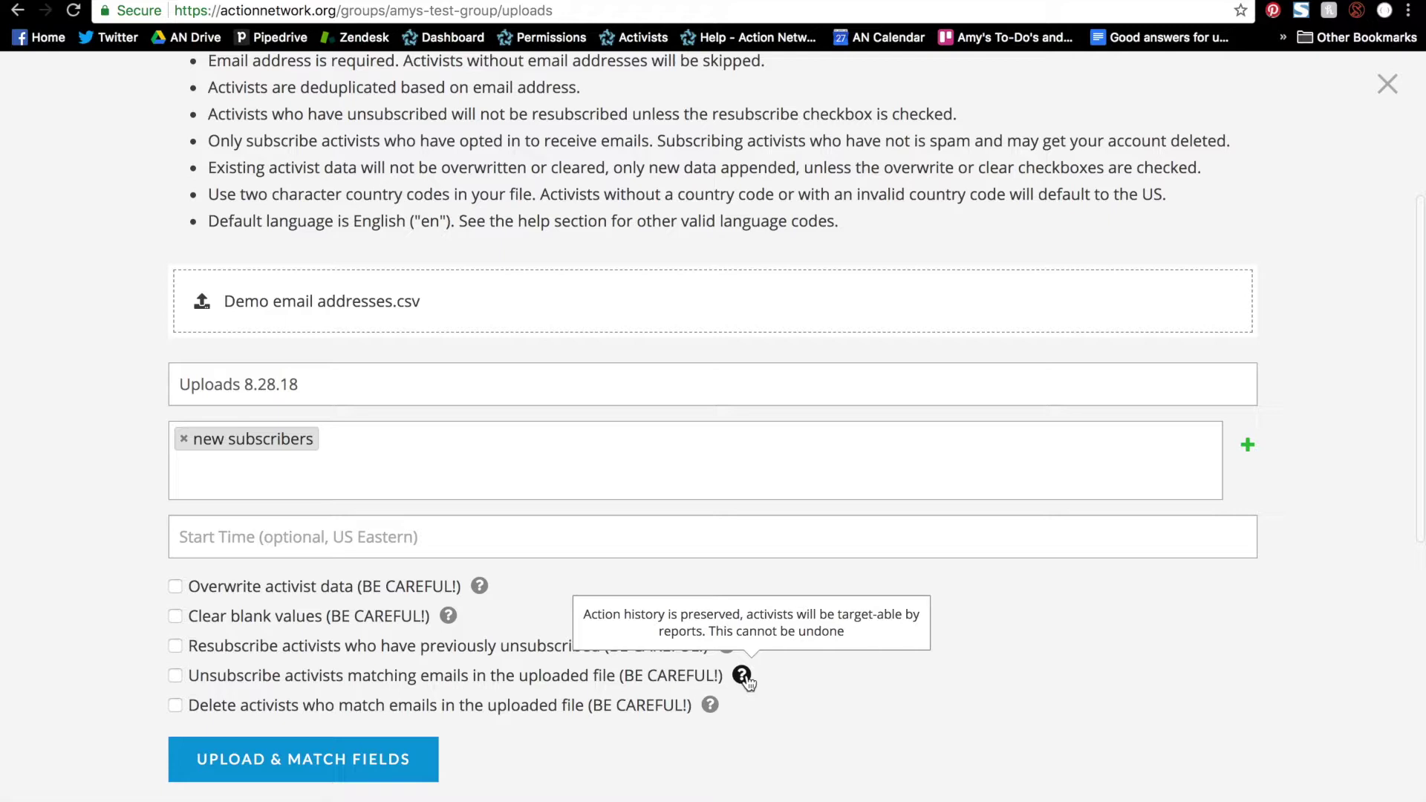
mouse_move(712, 710)
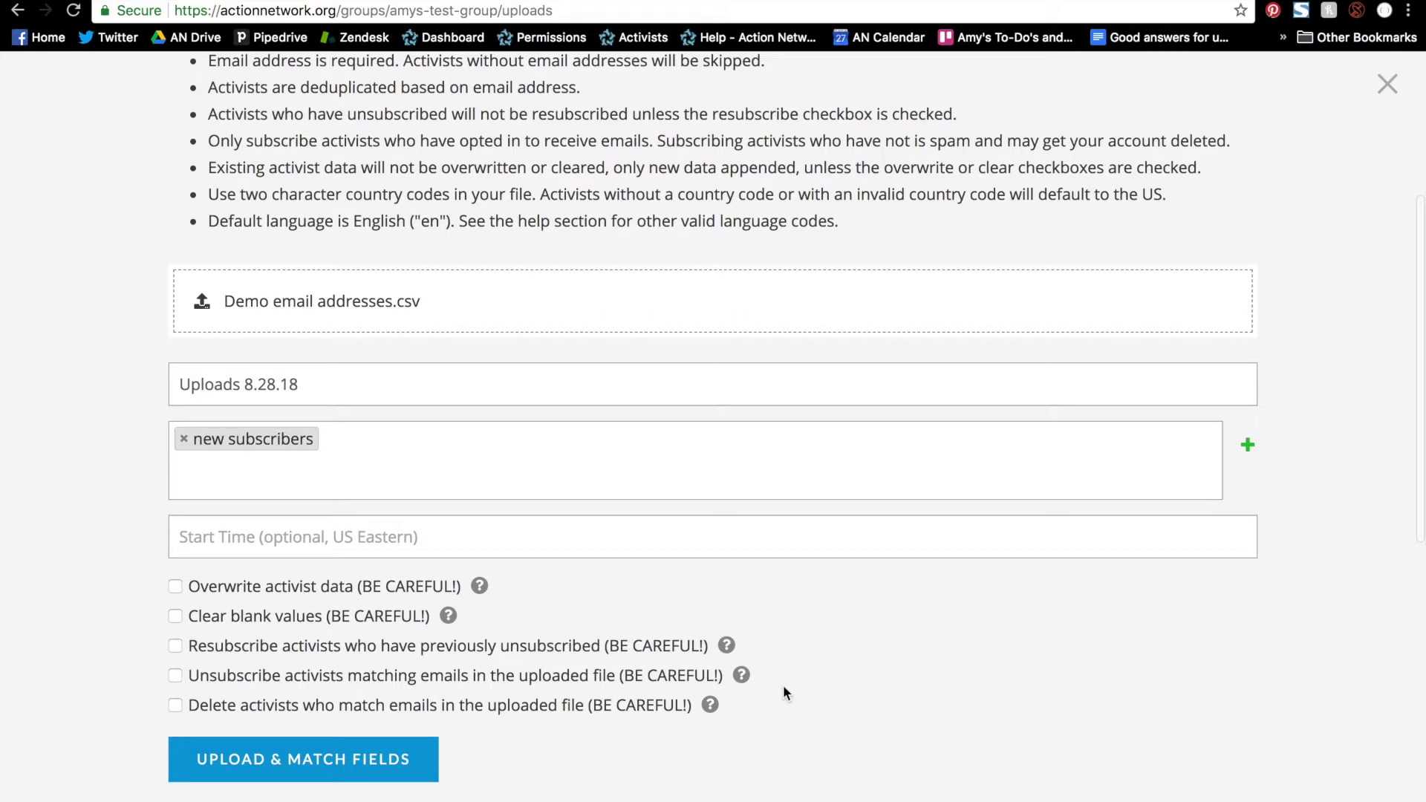
left_click(403, 769)
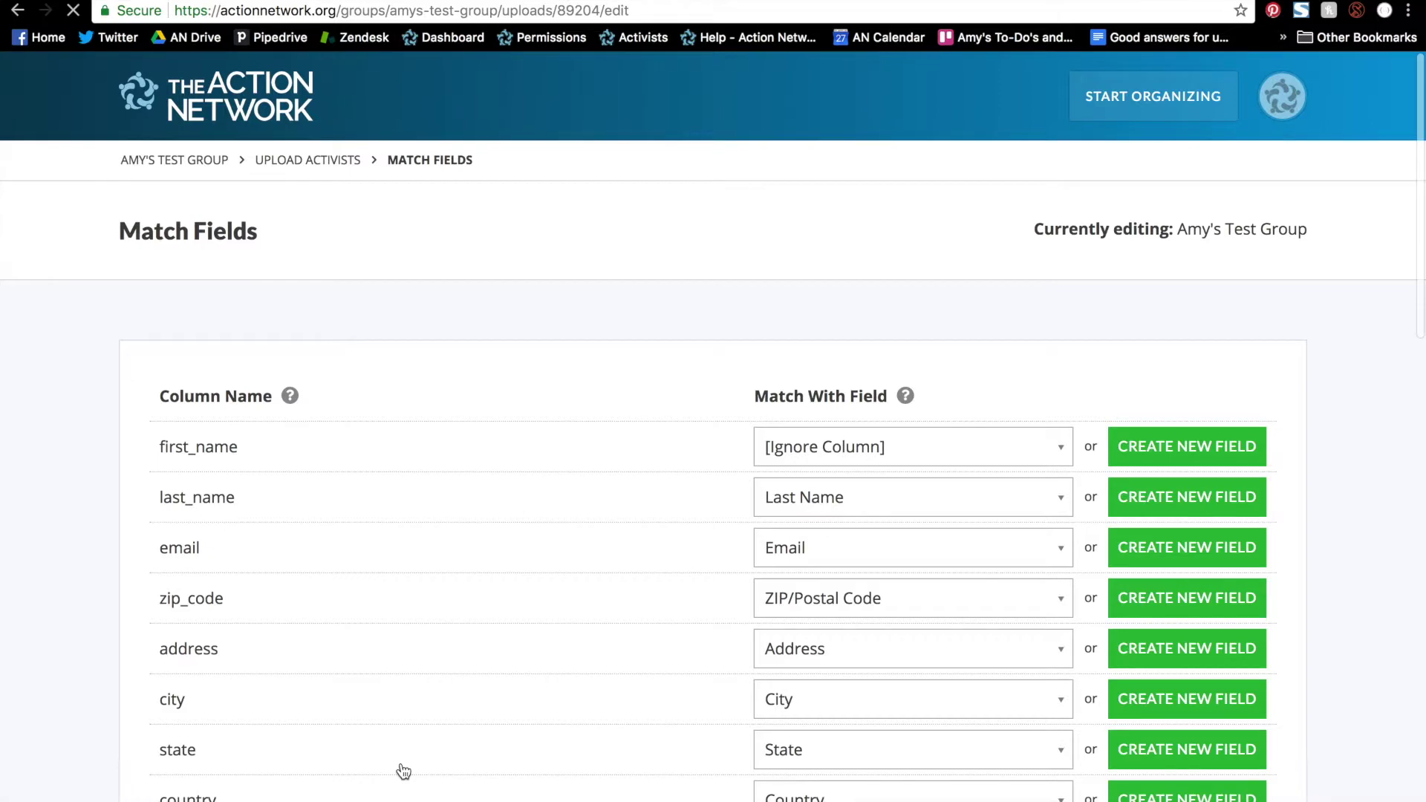
Scroll through the Match Fields page to review each column's field mapping.
scroll(403, 771, "down", 2)
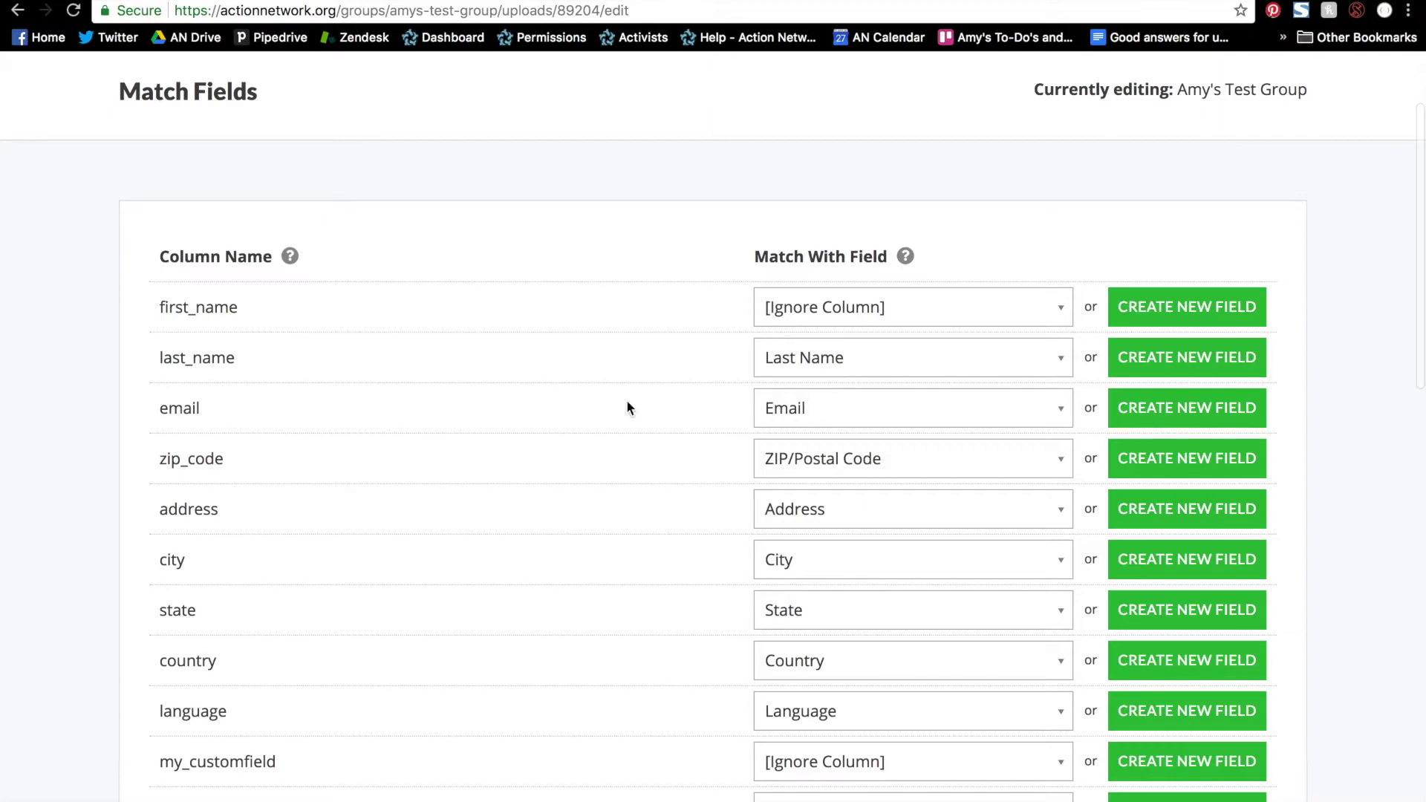
Match the first_name column to First Name, review the mappings, and finish the upload.
left_click(830, 297)
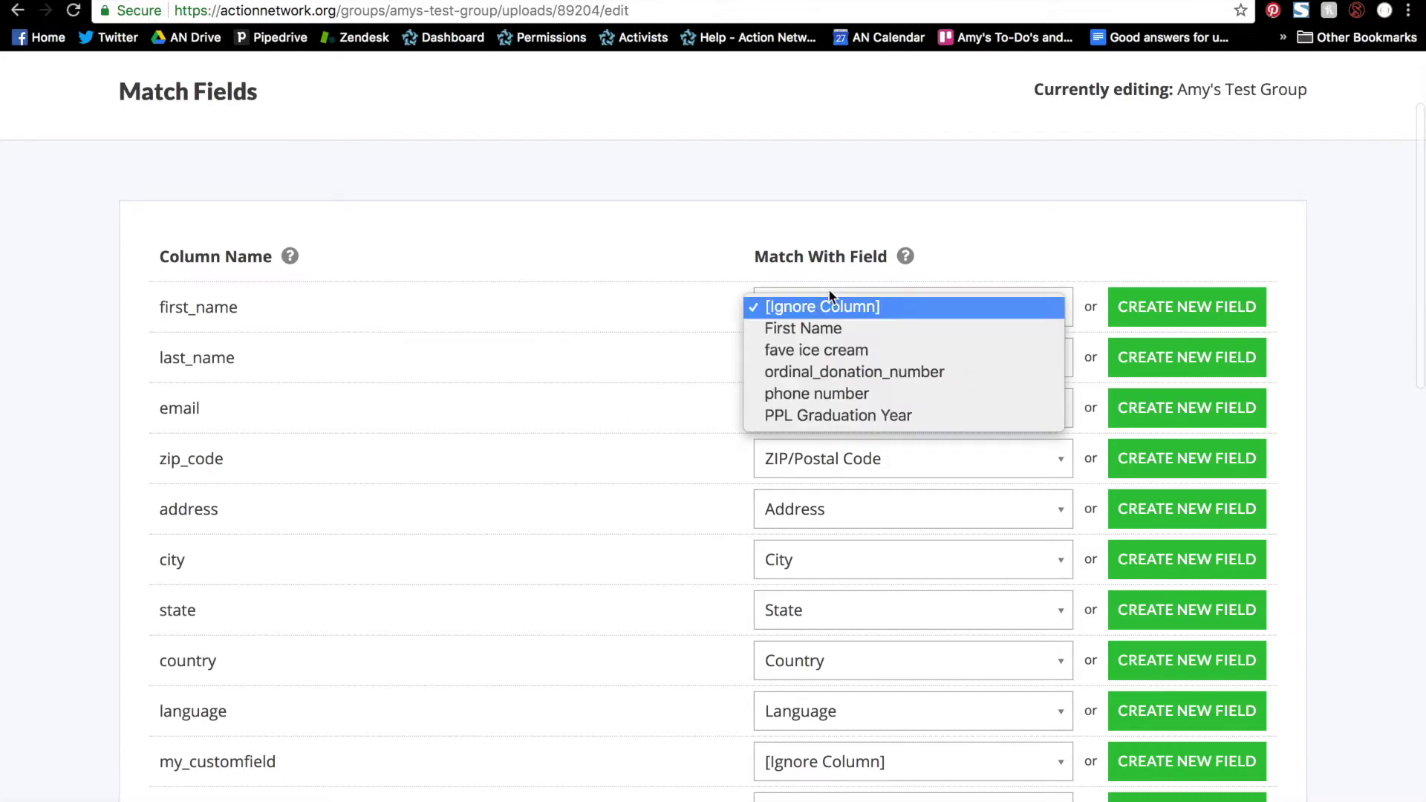
left_click(837, 318)
left_click(837, 315)
left_click(839, 328)
scroll(870, 494, "down", 5)
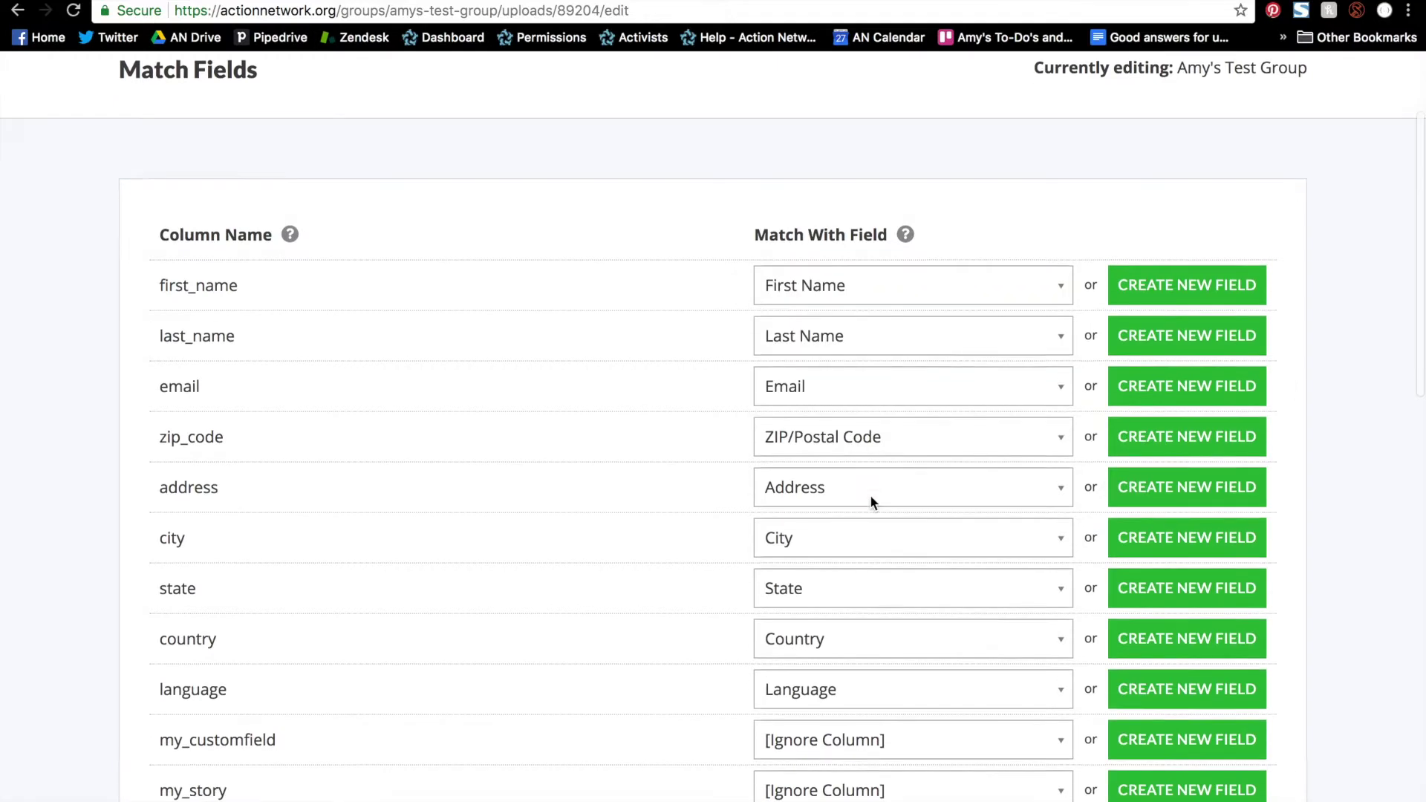
scroll(871, 495, "down", 1)
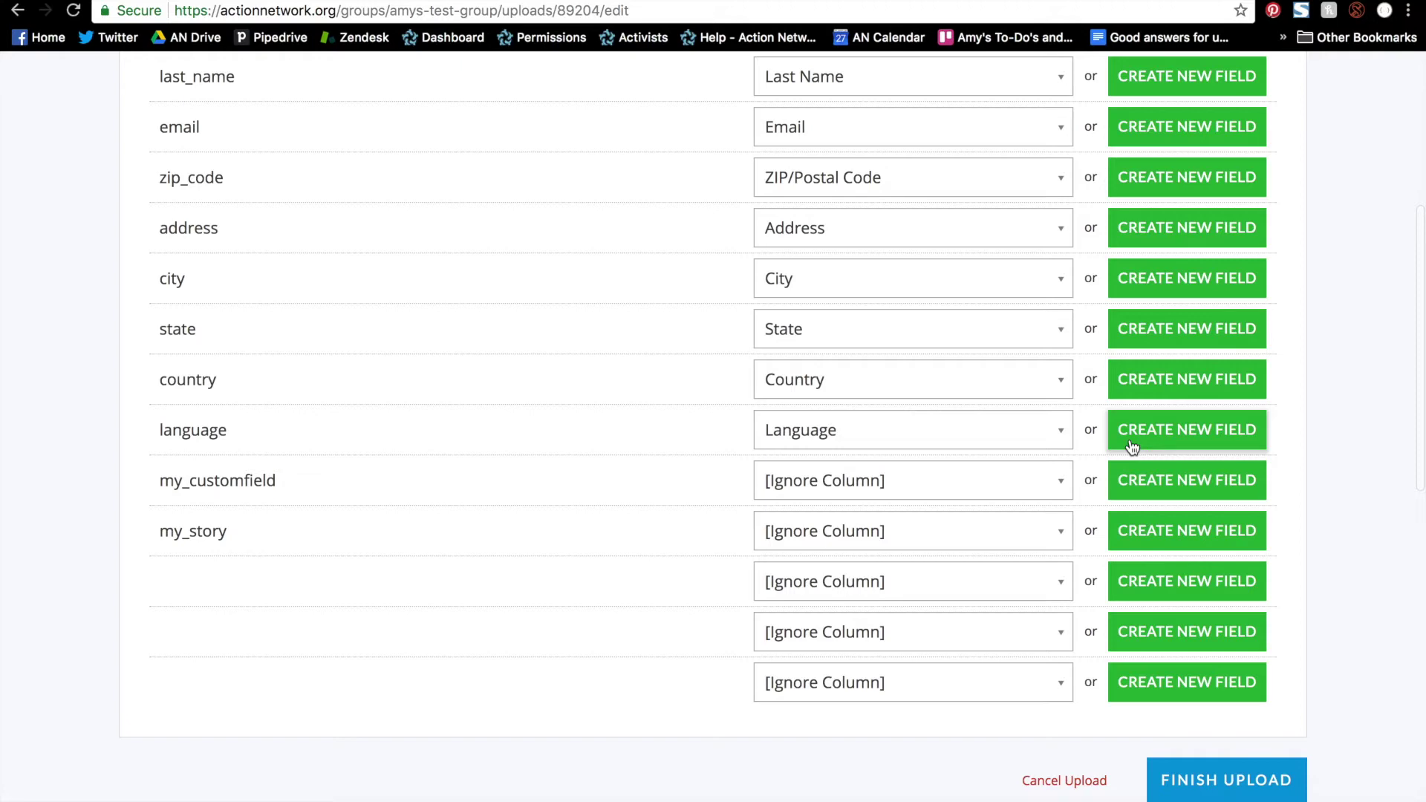
scroll(1132, 446, "up", 3)
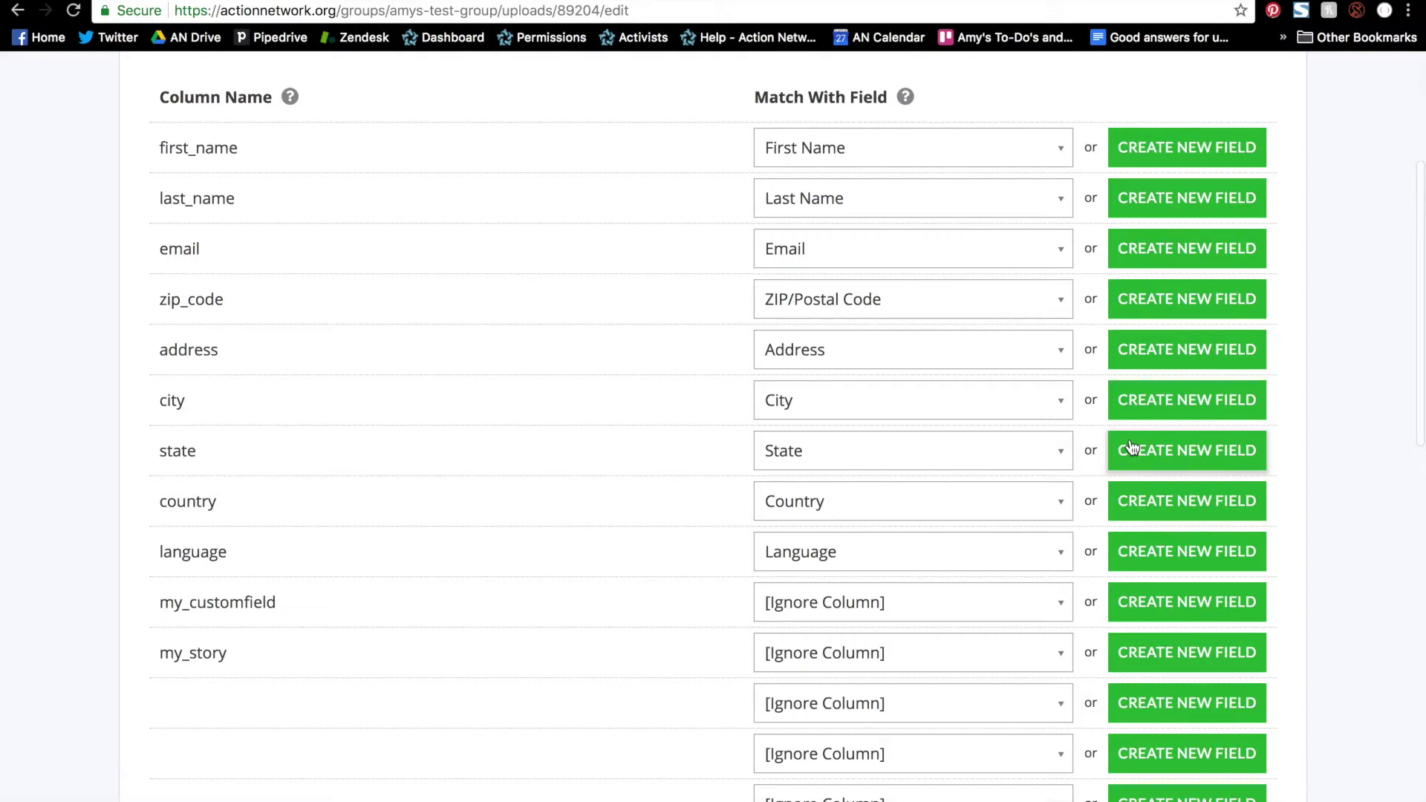
scroll(1132, 445, "down", 5)
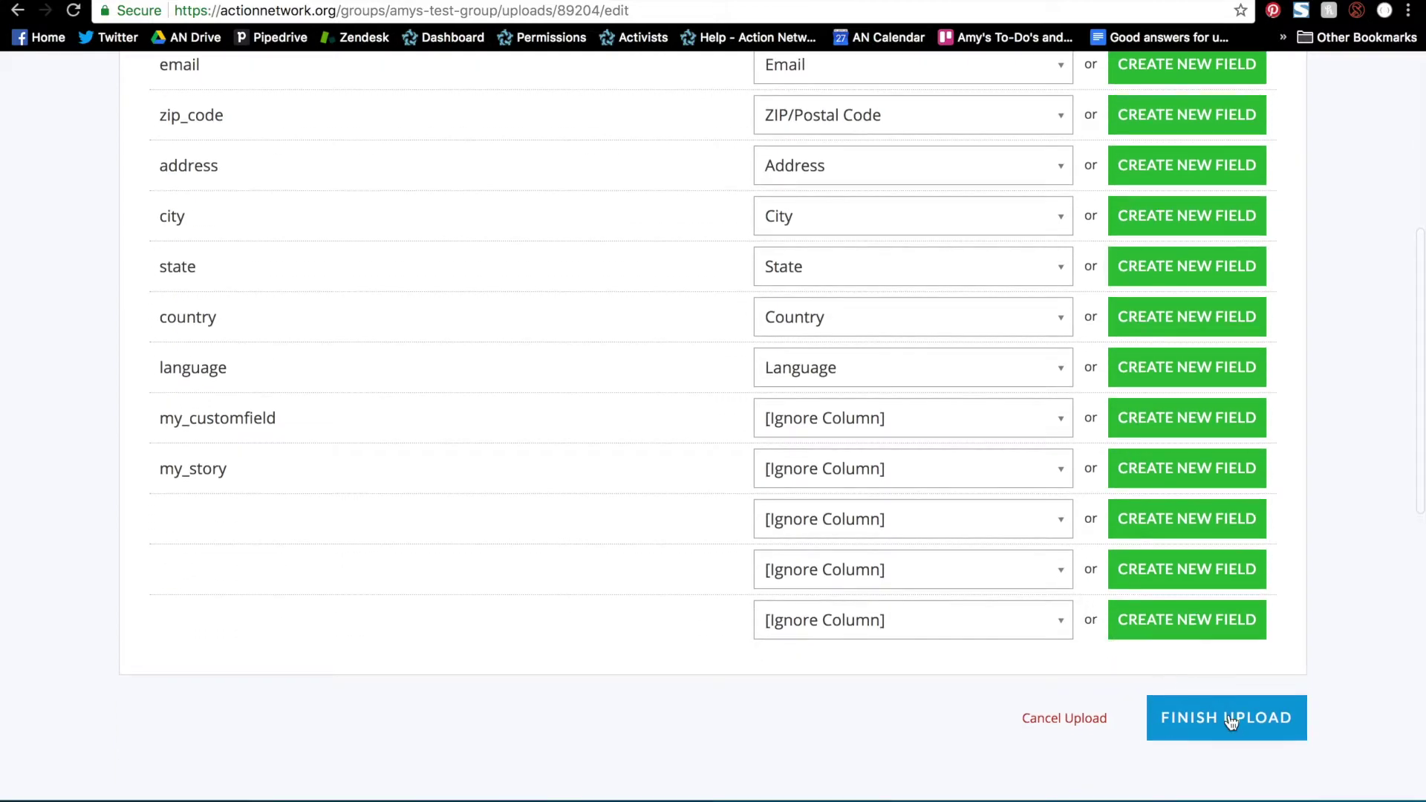
left_click(1236, 728)
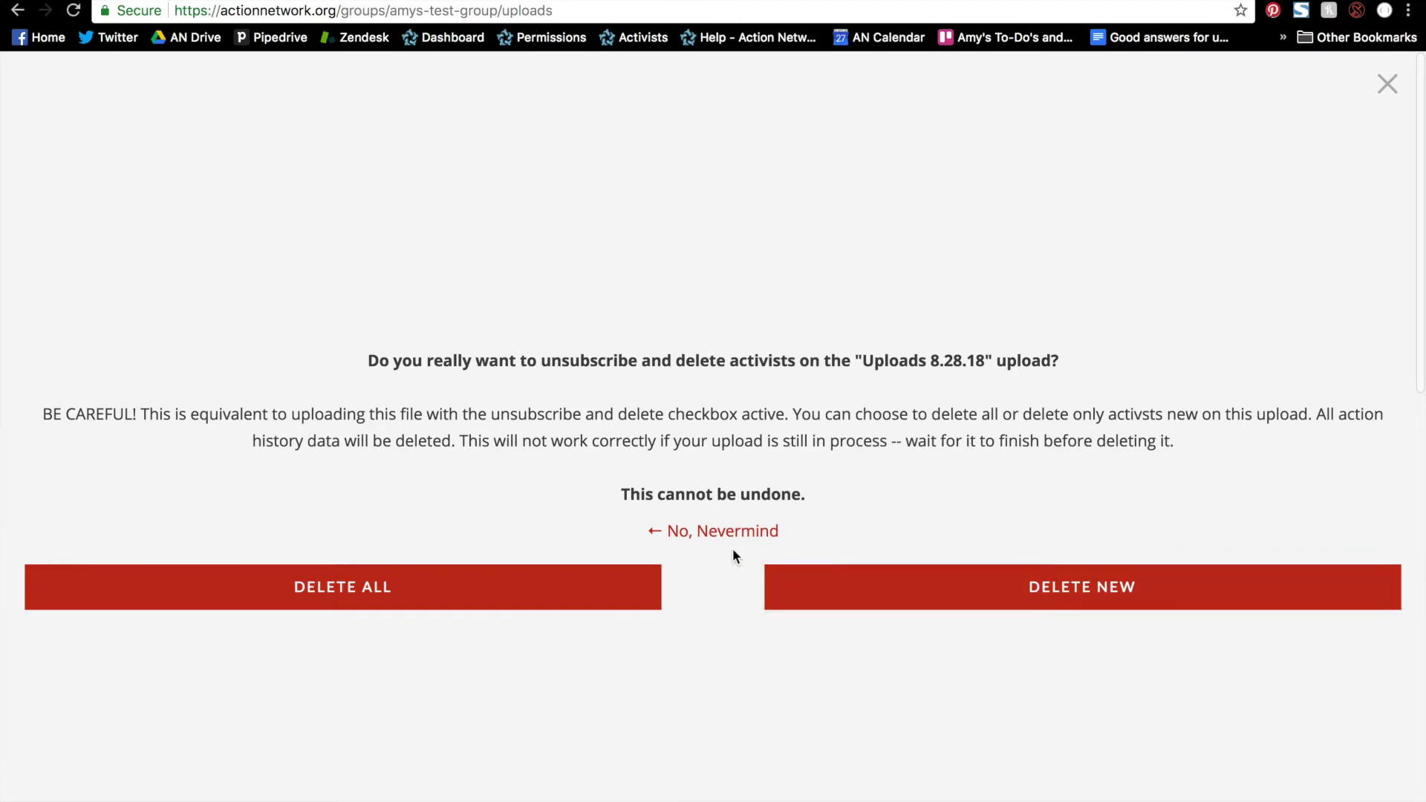
Choose 'No, Nevermind' to keep the activists and return to the uploads list.
left_click(713, 532)
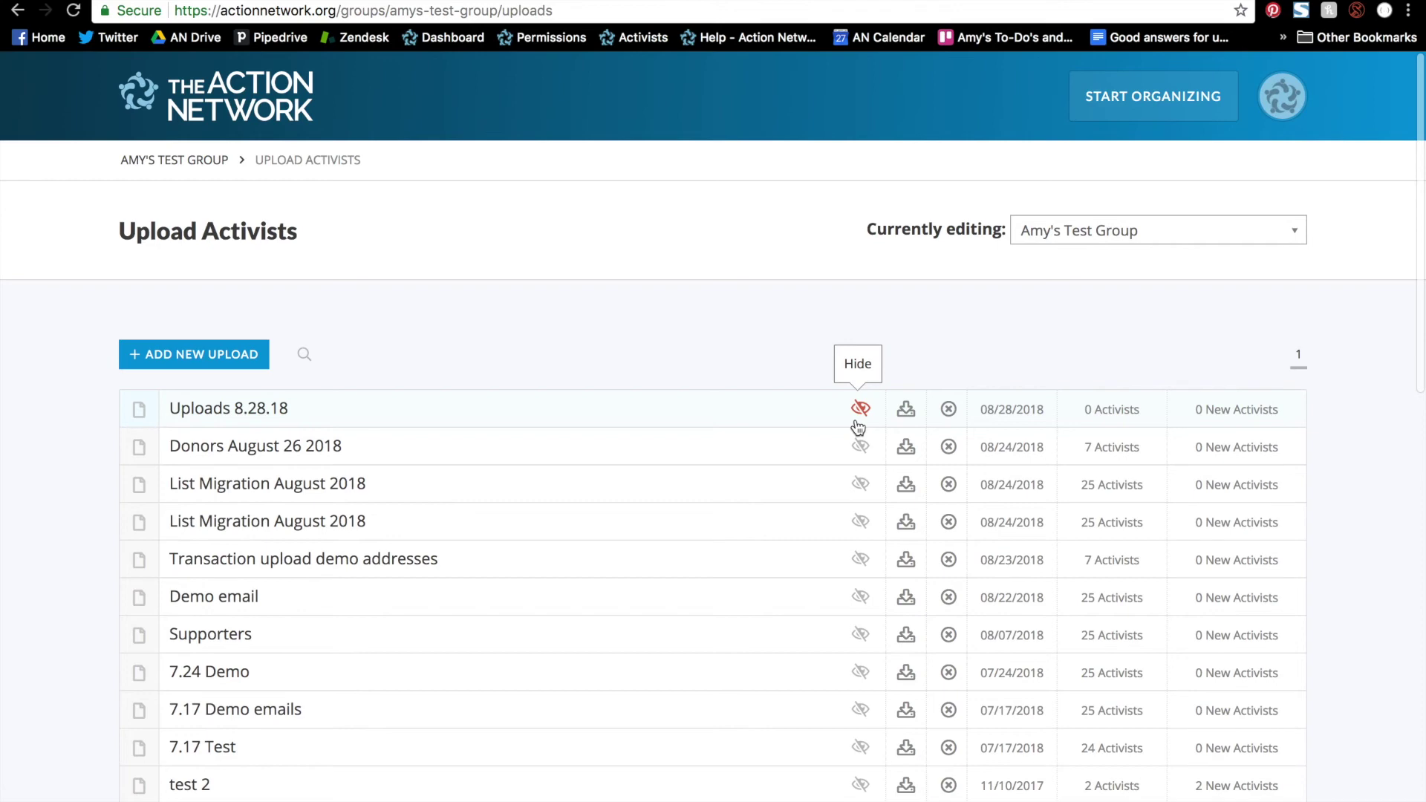
scroll(858, 428, "down", 6)
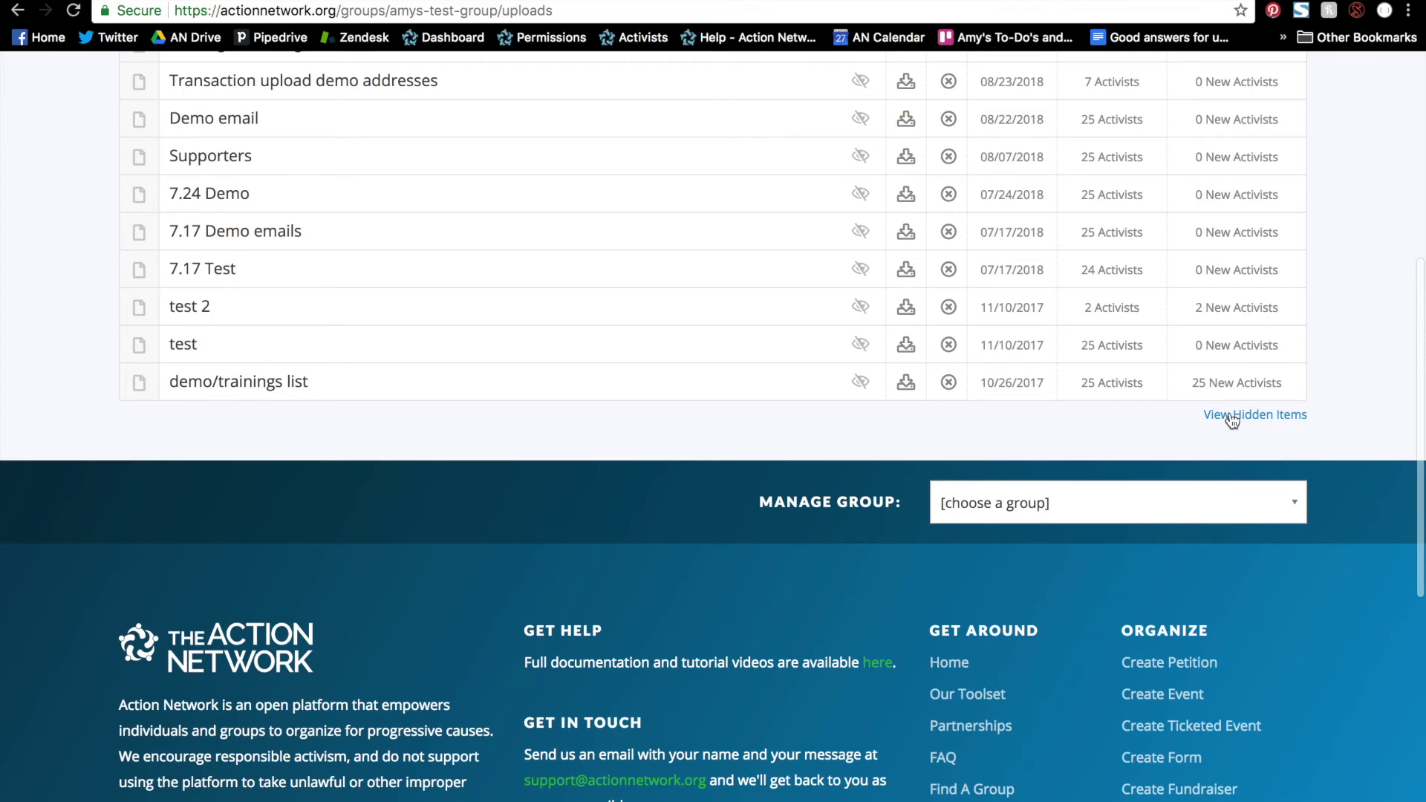
scroll(1232, 420, "up", 5)
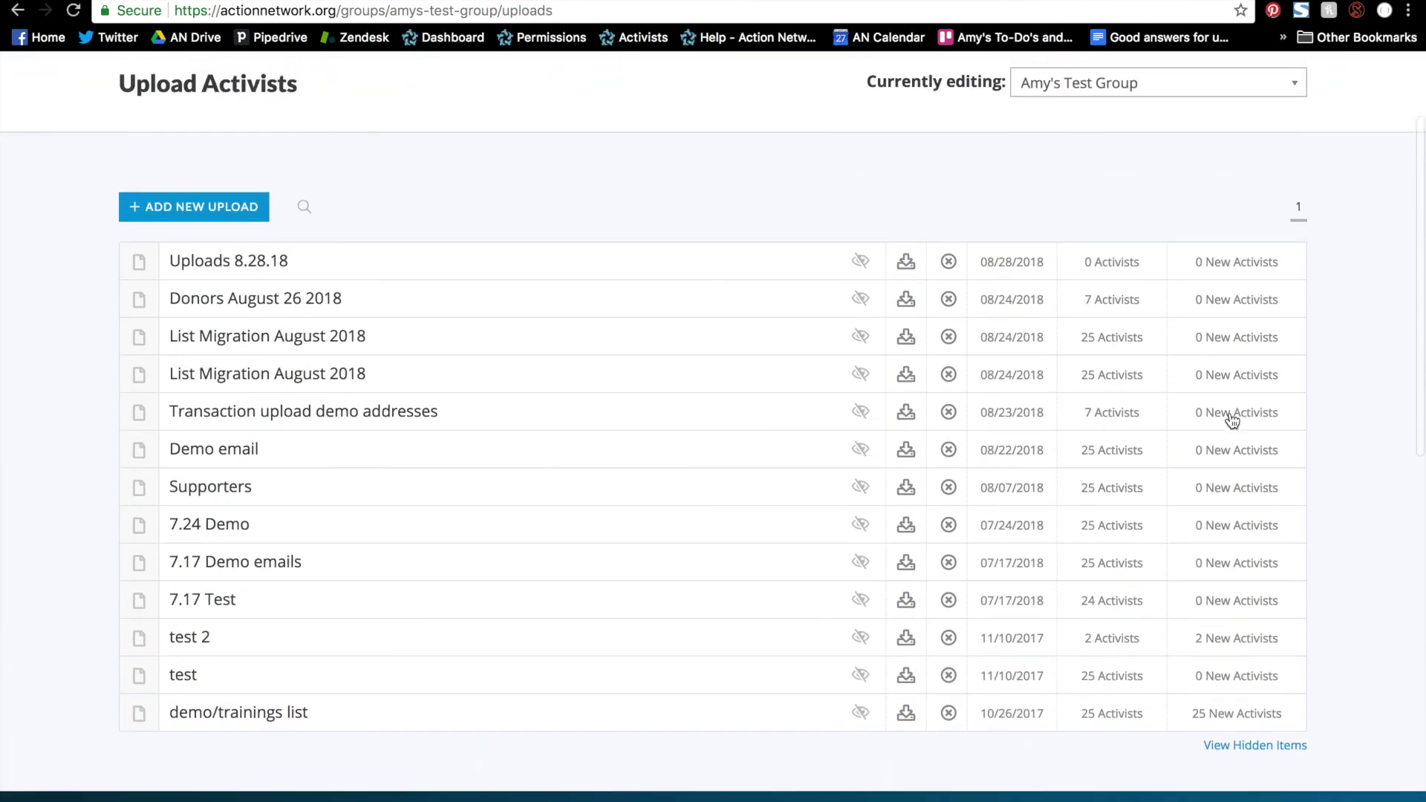